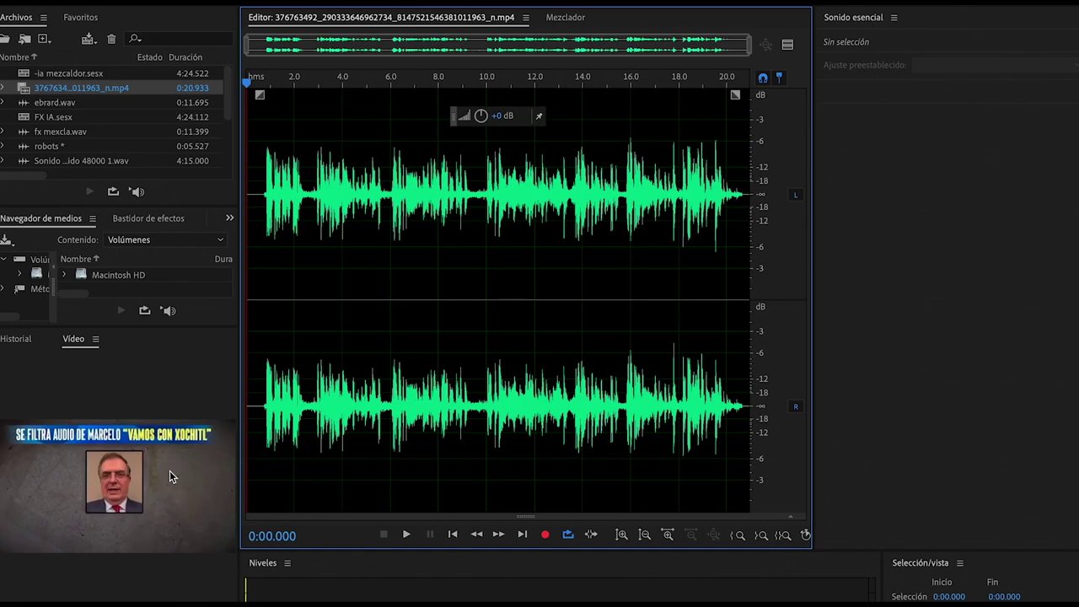
# Play the MP4 clip's audio through and open voz IA.wav from the file list in the waveform editor.
pyautogui.press('space')
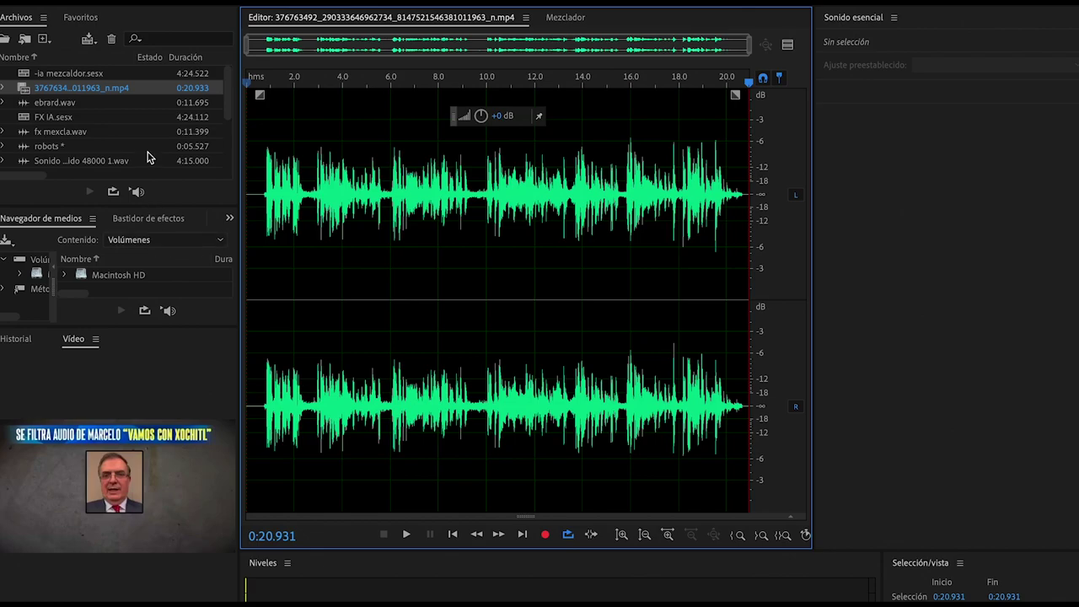
pyautogui.scroll(-1, 148, 150)
pyautogui.scroll(-1, 149, 150)
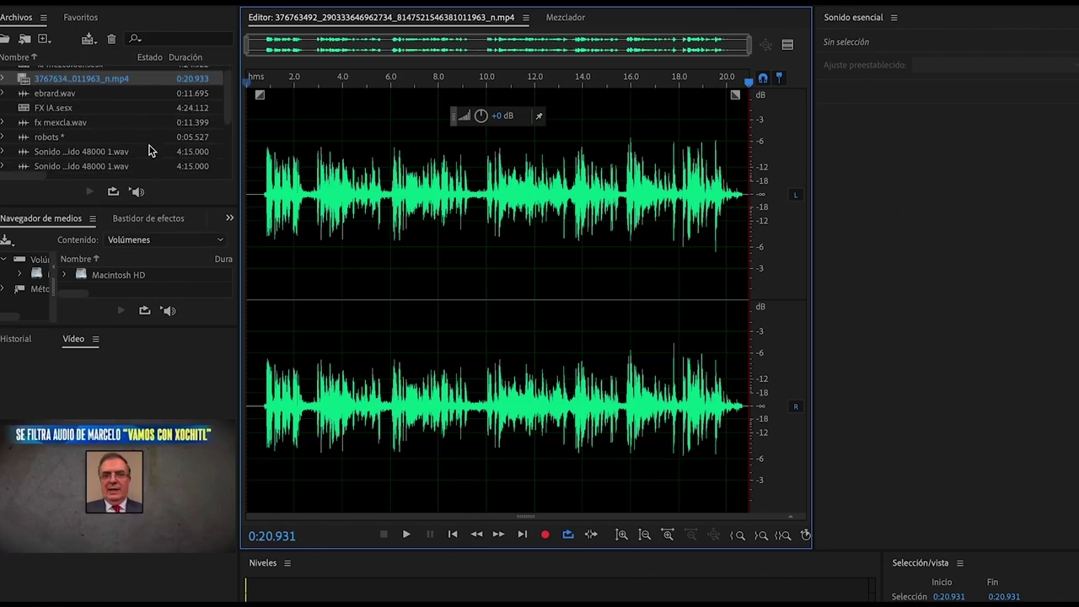
pyautogui.scroll(-3, 148, 150)
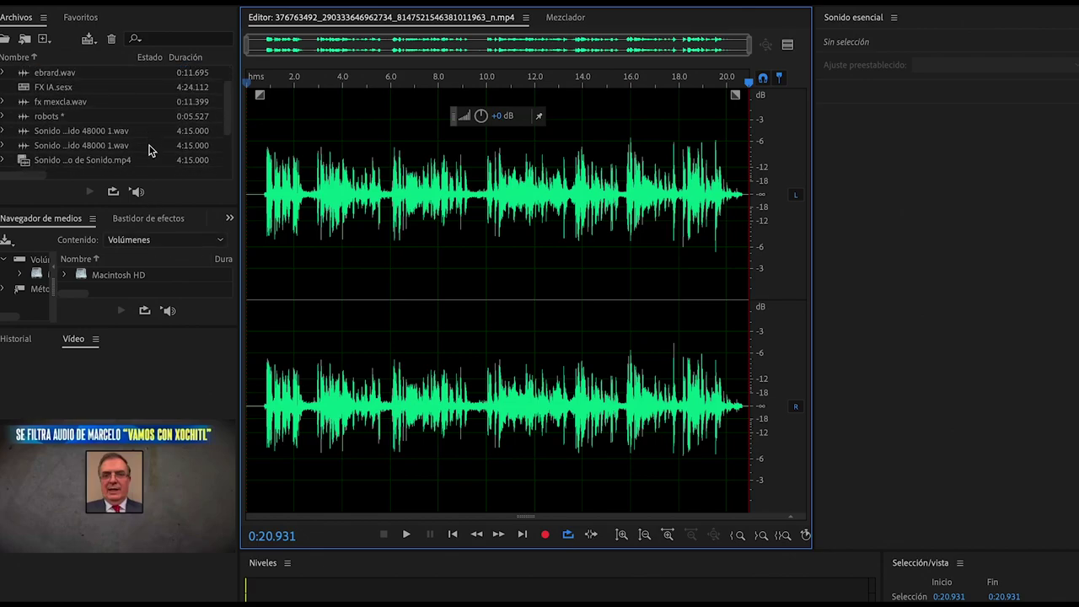
pyautogui.scroll(1, 148, 150)
pyautogui.scroll(1, 148, 150)
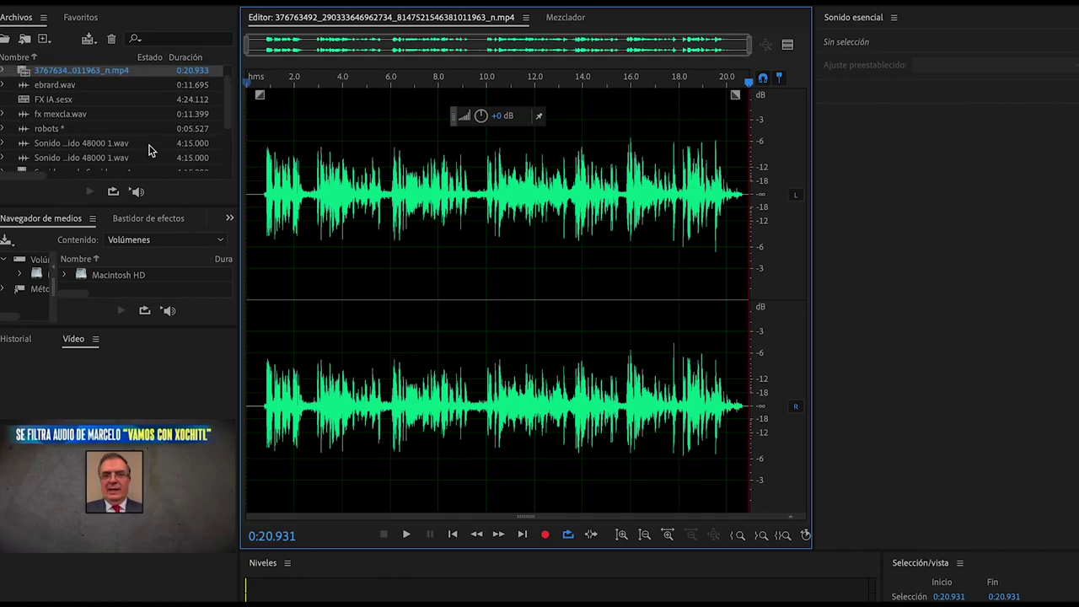
pyautogui.scroll(-7, 149, 150)
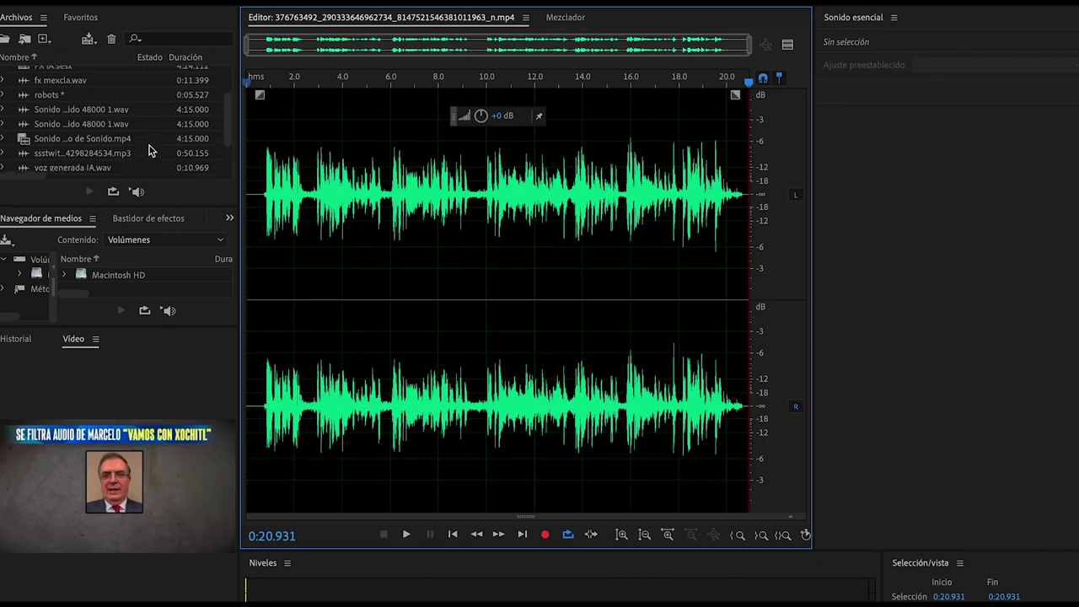
pyautogui.scroll(-4, 148, 150)
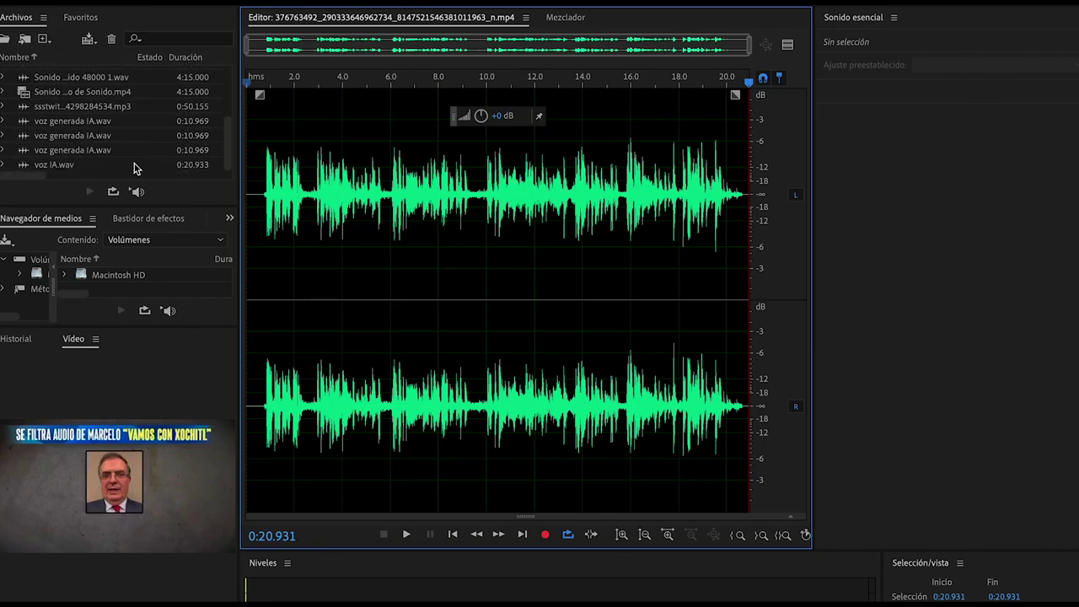
pyautogui.doubleClick(135, 172)
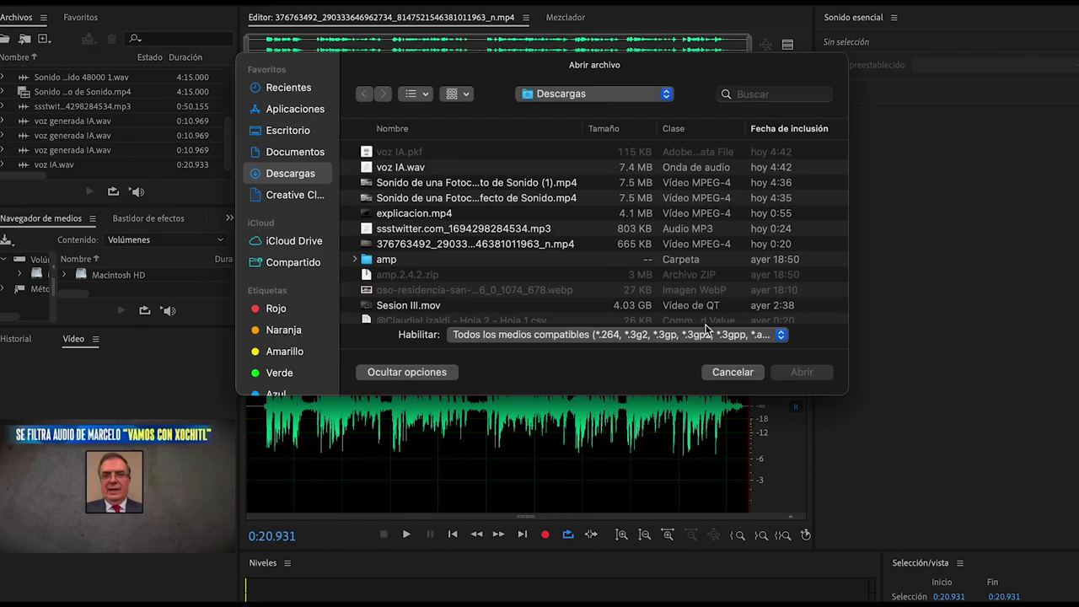
pyautogui.click(732, 372)
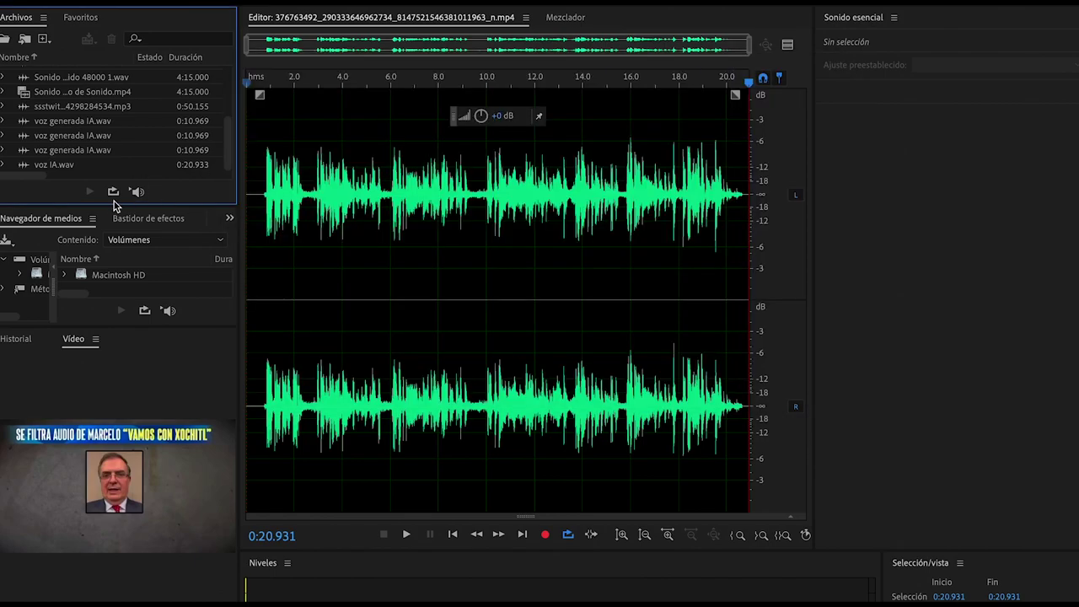
pyautogui.doubleClick(74, 166)
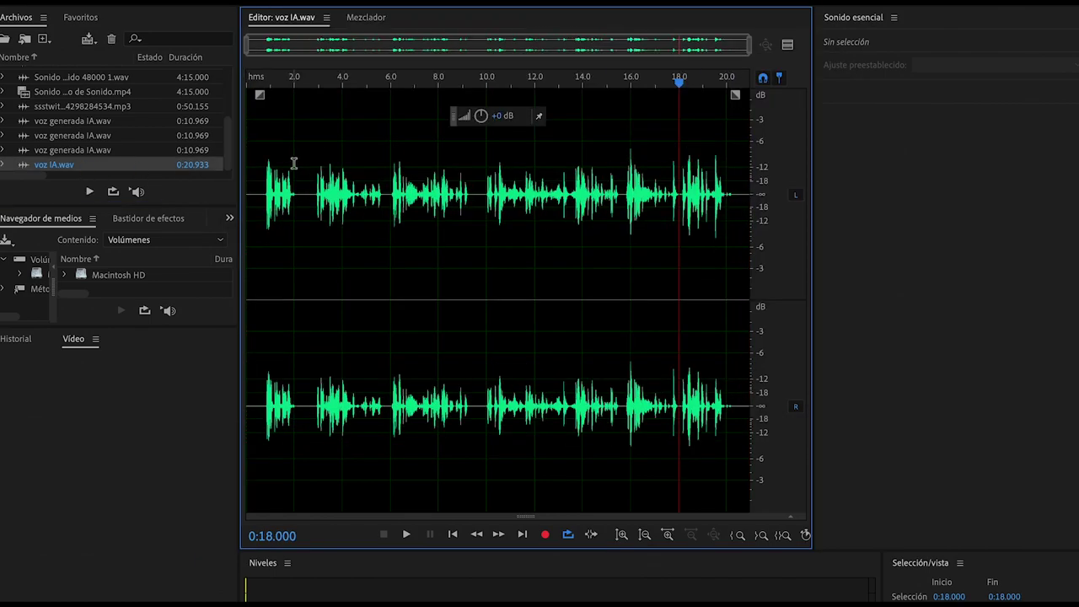
# Play voz IA.wav from about 0.7 s, just before the first phrase, through to the end of the voice.
pyautogui.click(264, 80)
pyautogui.press('space')
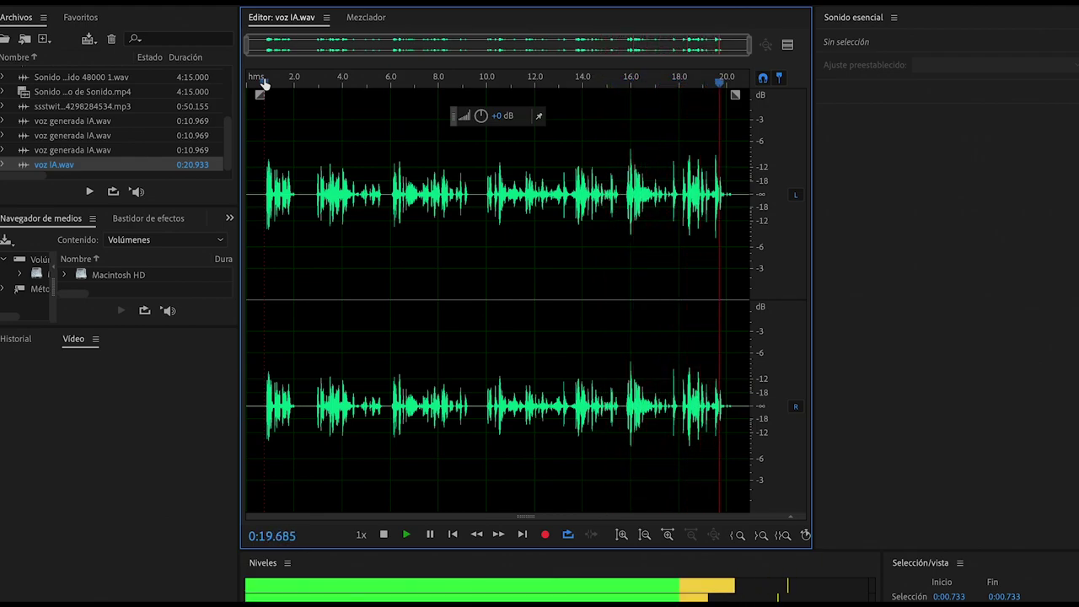
pyautogui.press('space')
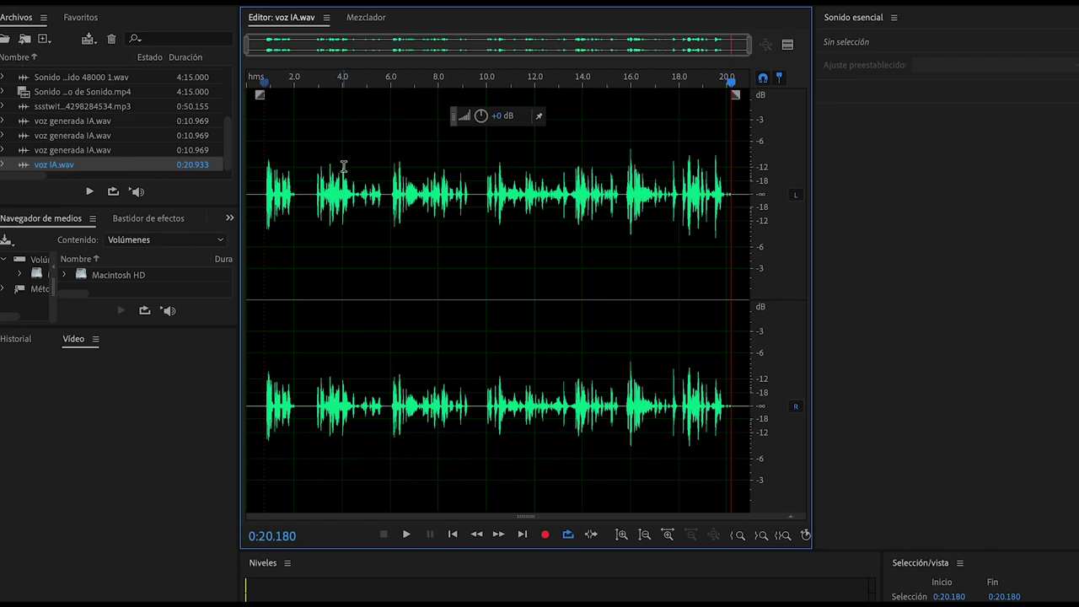
# Select the silent gap from about 2.0 to 2.8 s and examine the waveform up close around 4.2 s.
pyautogui.click(312, 192)
pyautogui.moveTo(310, 190); pyautogui.dragTo(295, 190)
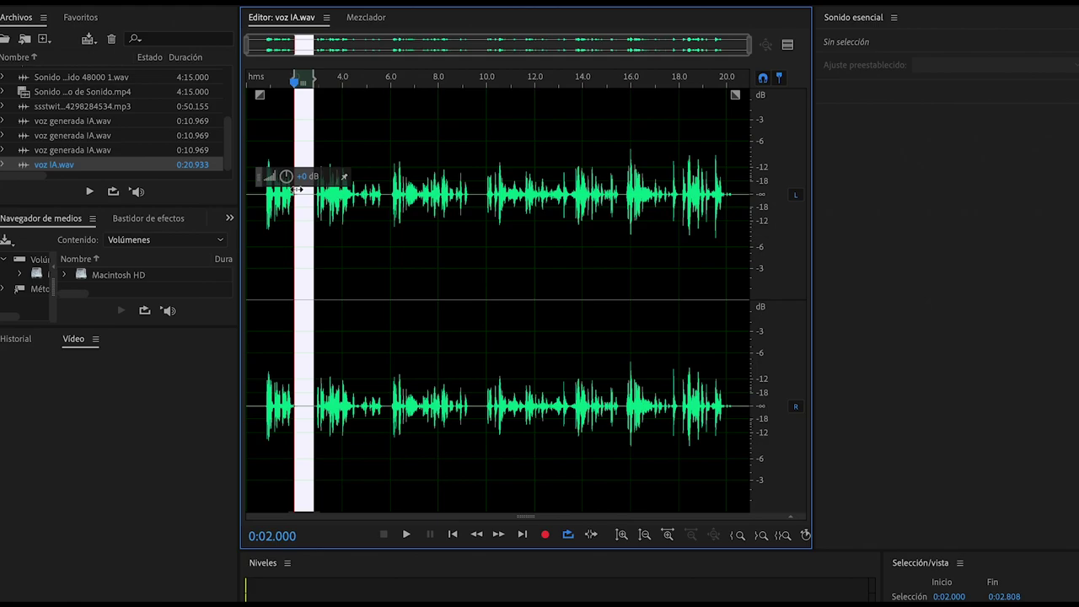
pyautogui.click(348, 199)
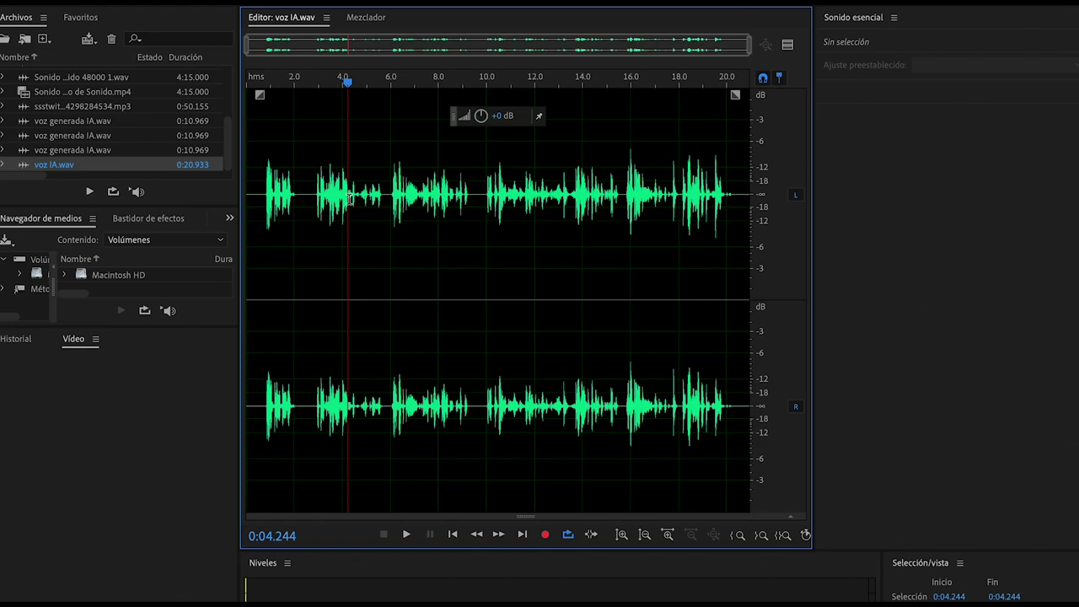
pyautogui.scroll(5, 349, 199)
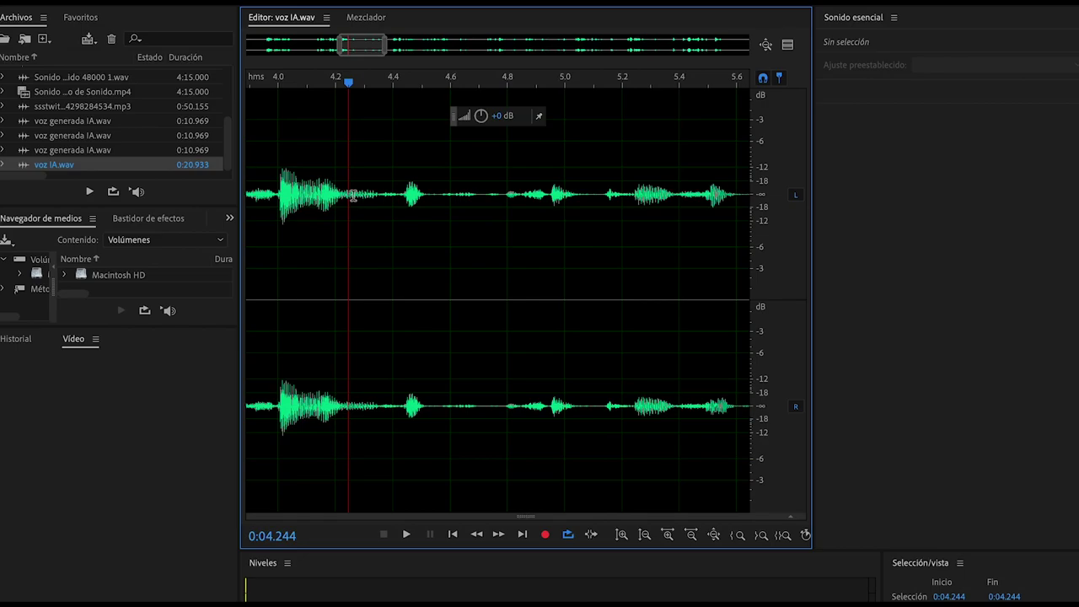
pyautogui.scroll(-4, 349, 199)
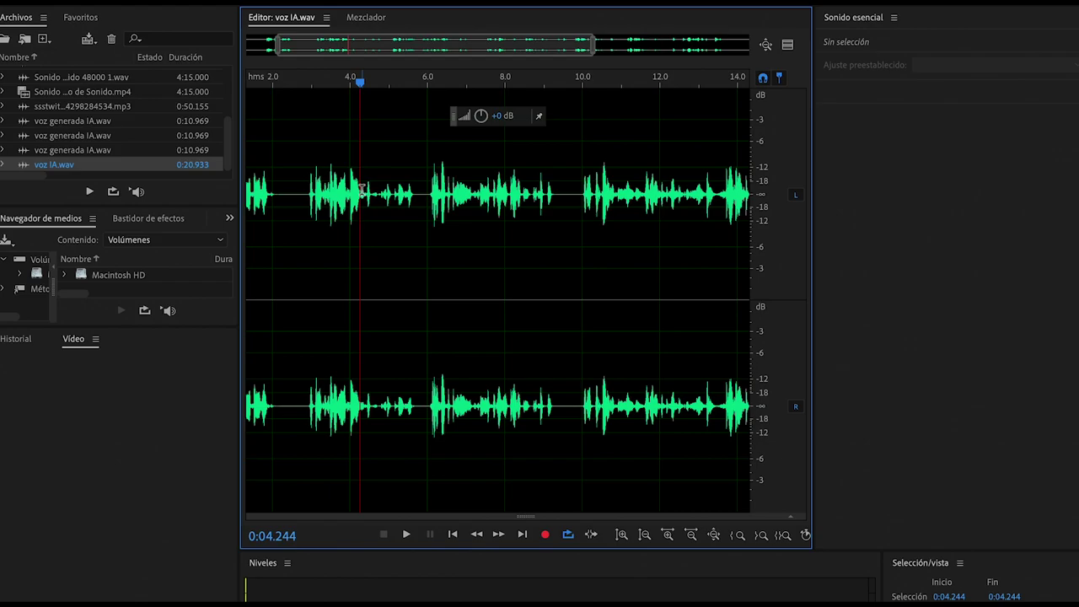
# Listen to passages of voz IA.wav starting at about 6.1 s, 2.9 s and 3.6 s.
pyautogui.click(429, 88)
pyautogui.press('space')
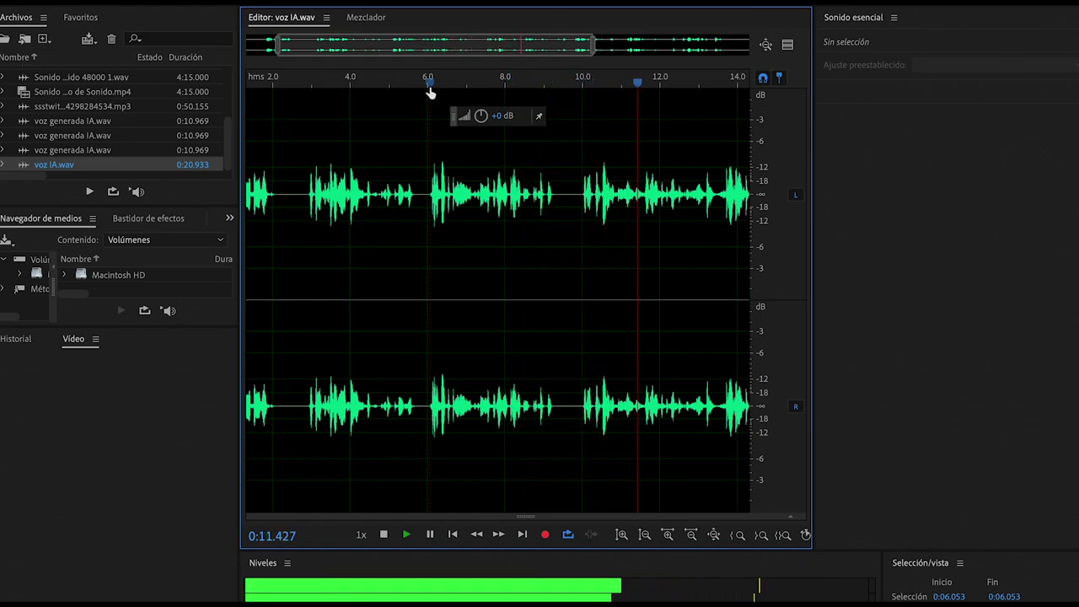
pyautogui.press('space')
pyautogui.click(308, 82)
pyautogui.press('space')
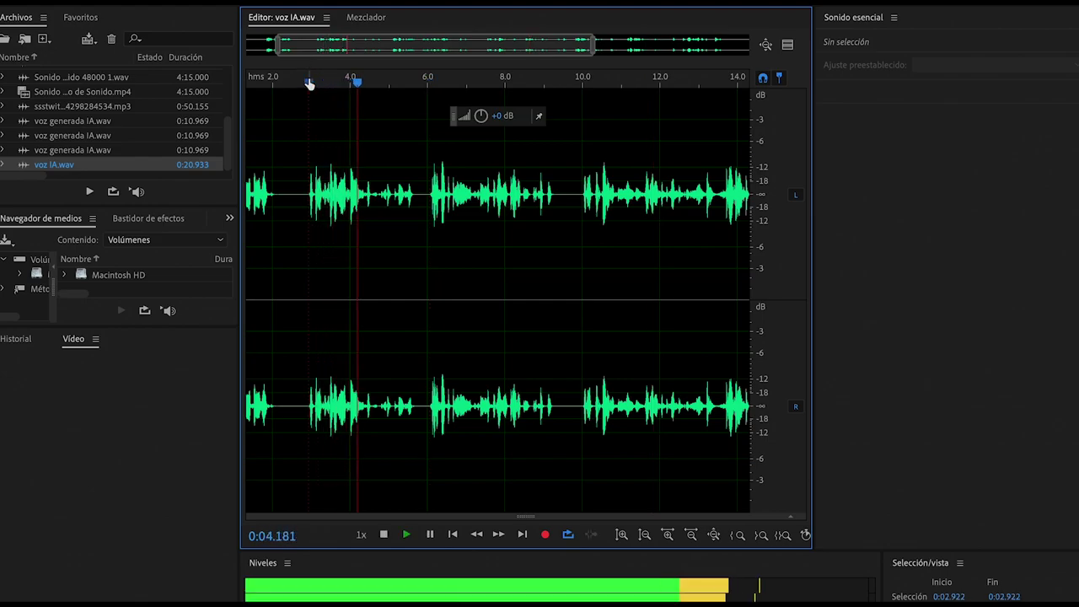
pyautogui.press('space')
pyautogui.click(335, 82)
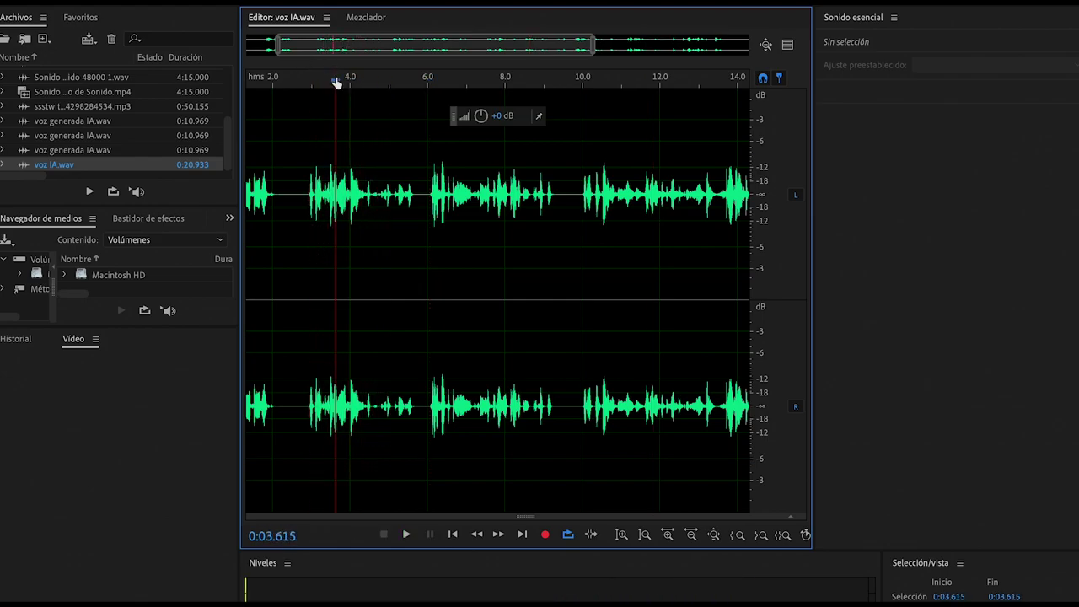
pyautogui.press('space')
pyautogui.press('space')
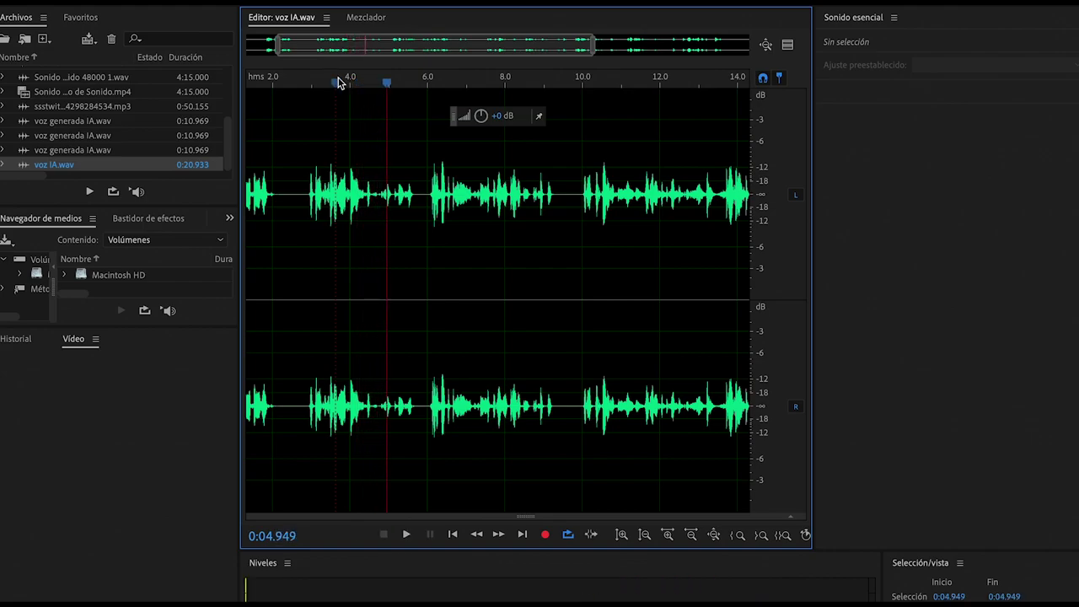
# Listen to the later passages of voz IA.wav starting at about 12.8 s and 17.3 s.
pyautogui.click(693, 81)
pyautogui.press('space')
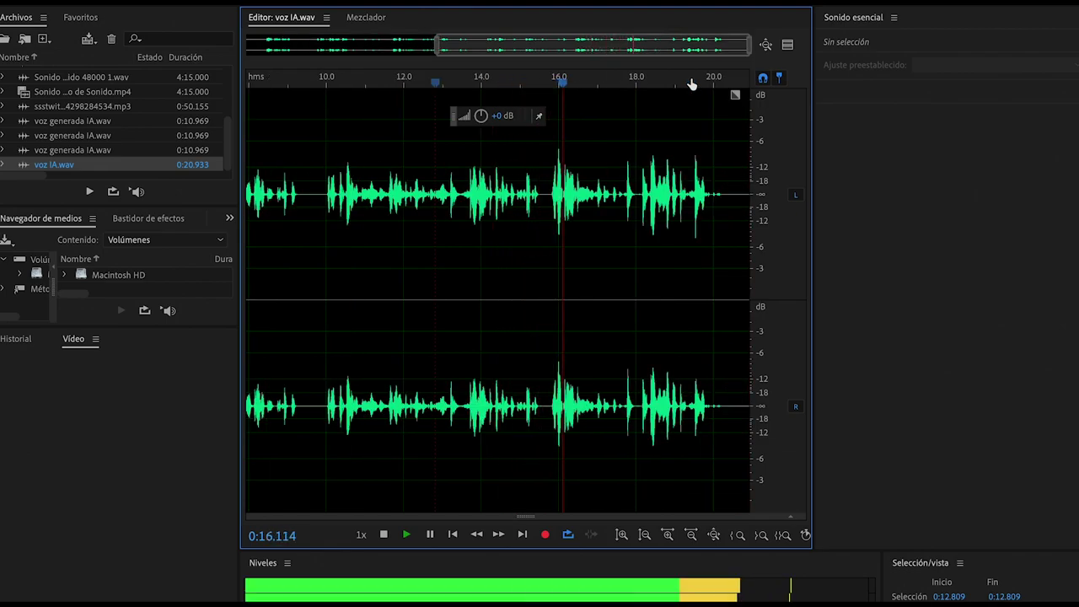
pyautogui.press('space')
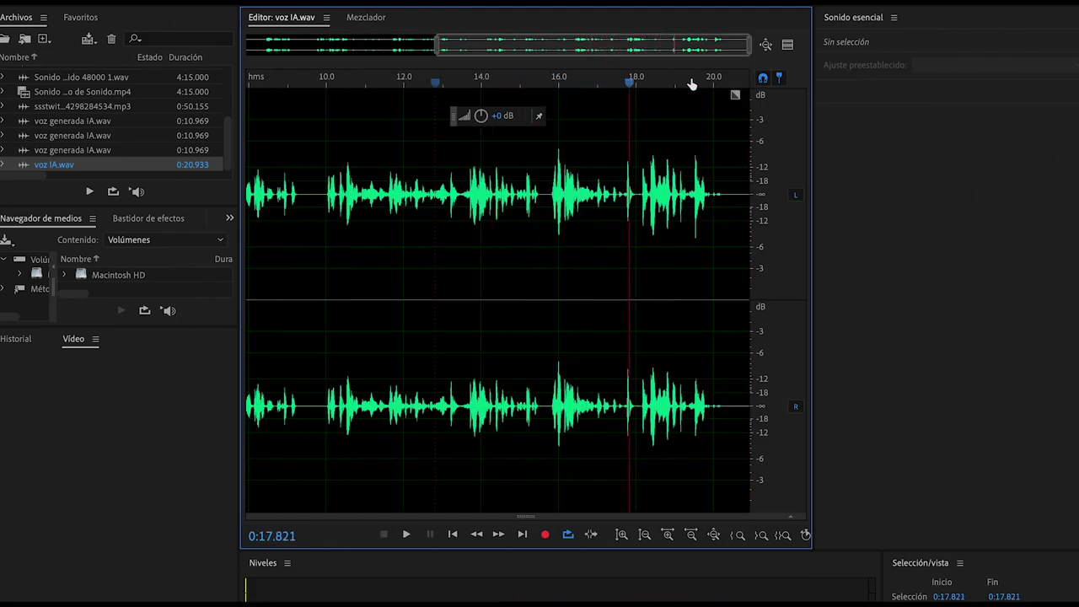
pyautogui.click(609, 84)
pyautogui.press('space')
pyautogui.press('space')
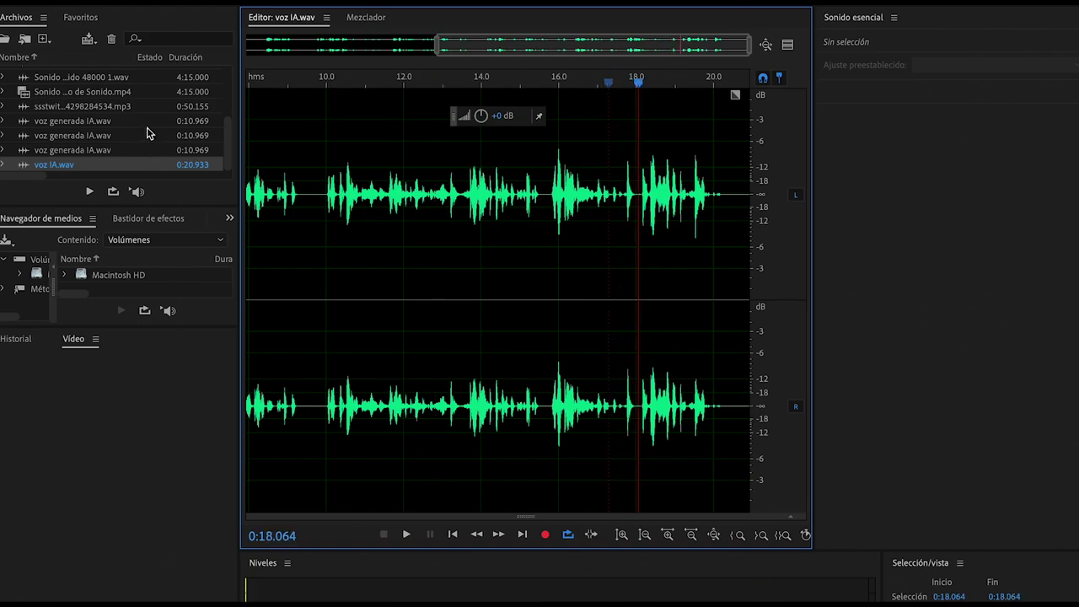
# Find ebrard.wav in the file list and open it in the waveform editor.
pyautogui.scroll(3, 148, 134)
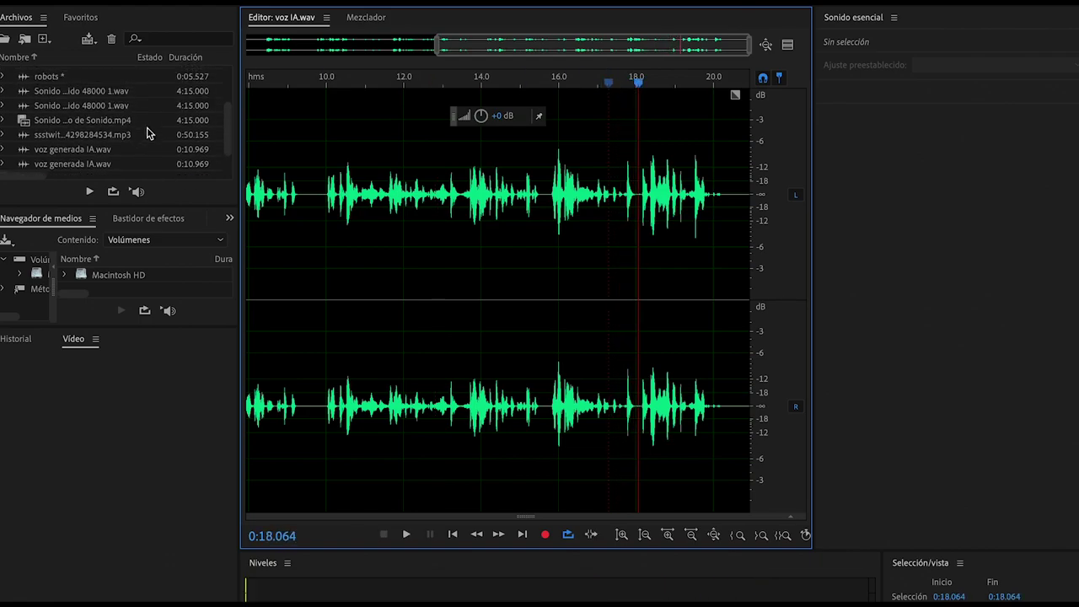
pyautogui.scroll(3, 147, 134)
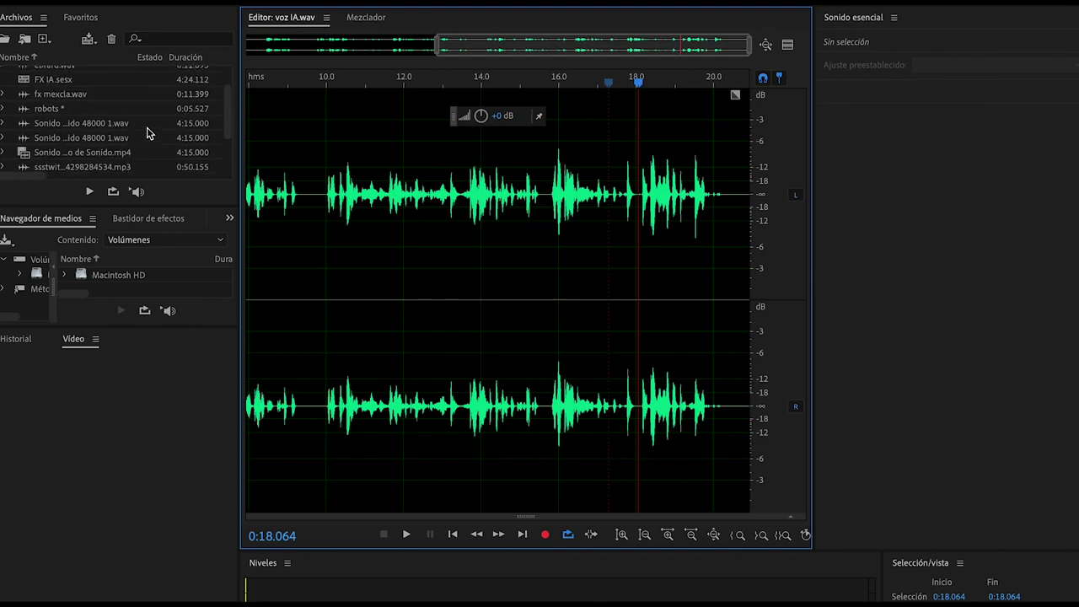
pyautogui.scroll(2, 147, 133)
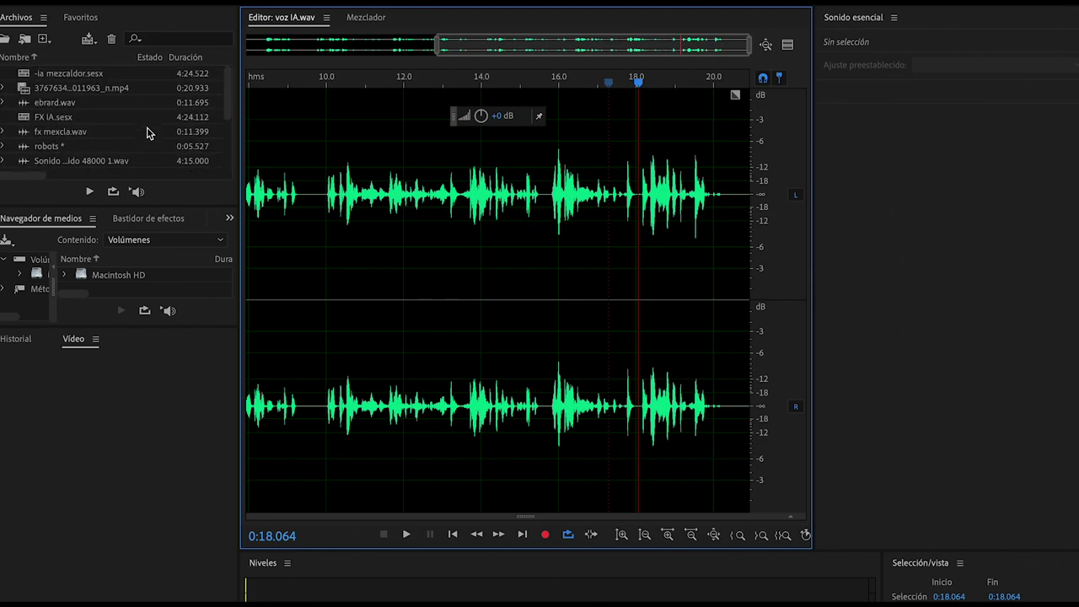
pyautogui.scroll(-5, 148, 133)
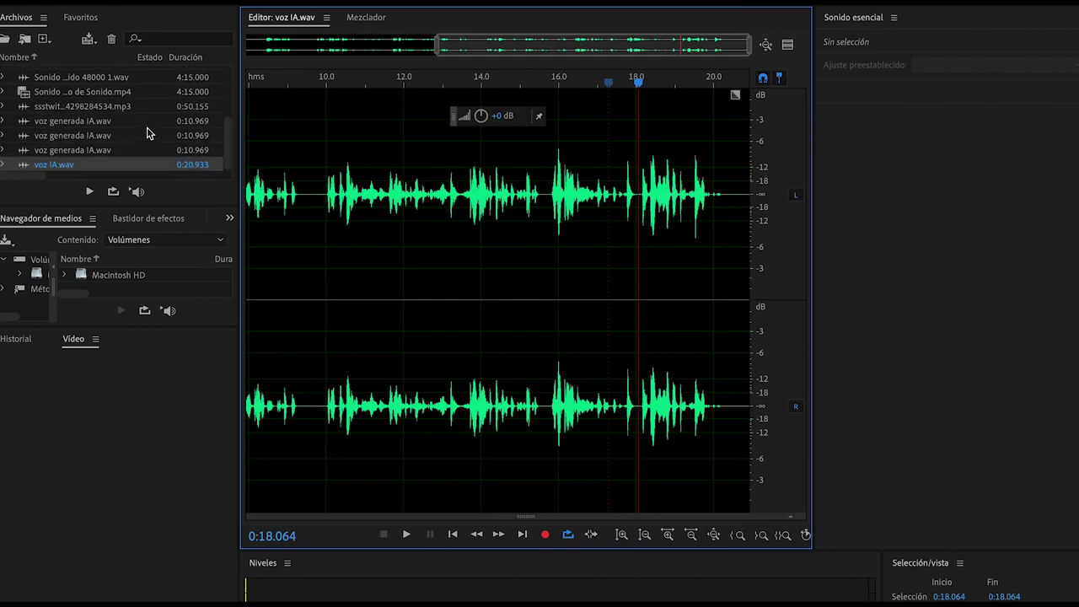
pyautogui.scroll(5, 147, 132)
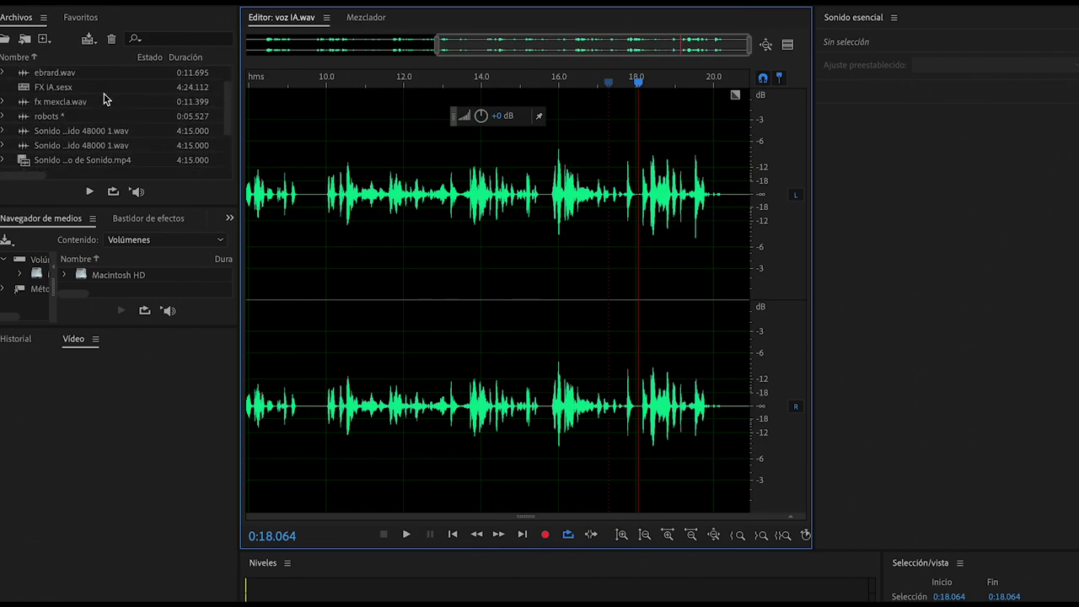
pyautogui.doubleClick(98, 77)
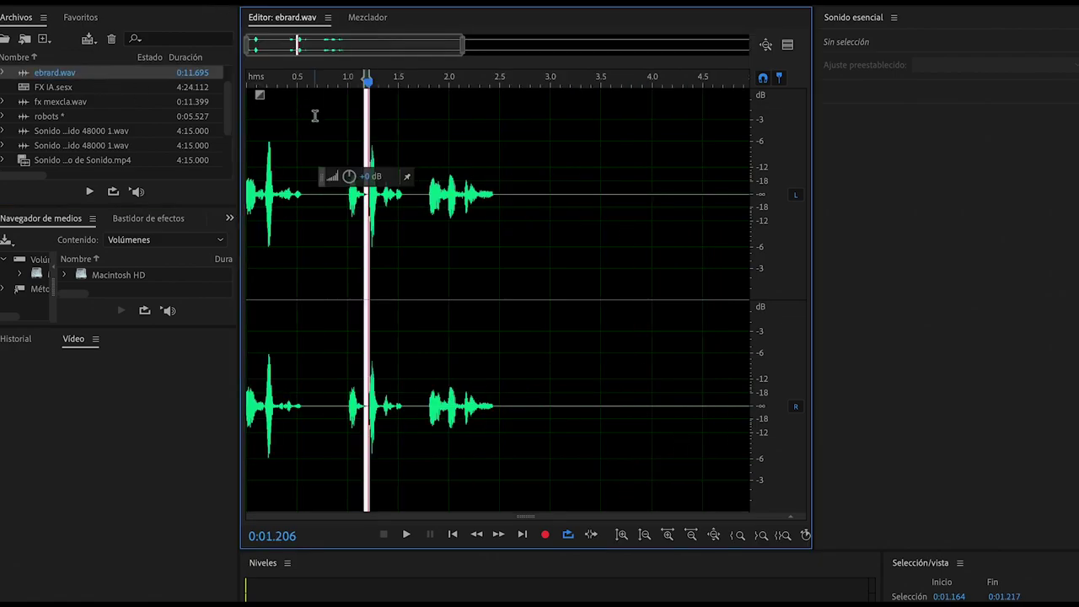
# Examine the separate phrases of ebrard.wav by selecting about 1.0 to 1.57 s and 1.75 to 2.5 s, and clear the selection.
pyautogui.click(315, 115)
pyautogui.moveTo(300, 181); pyautogui.dragTo(259, 186)
pyautogui.click(406, 189)
pyautogui.moveTo(406, 189); pyautogui.dragTo(353, 191)
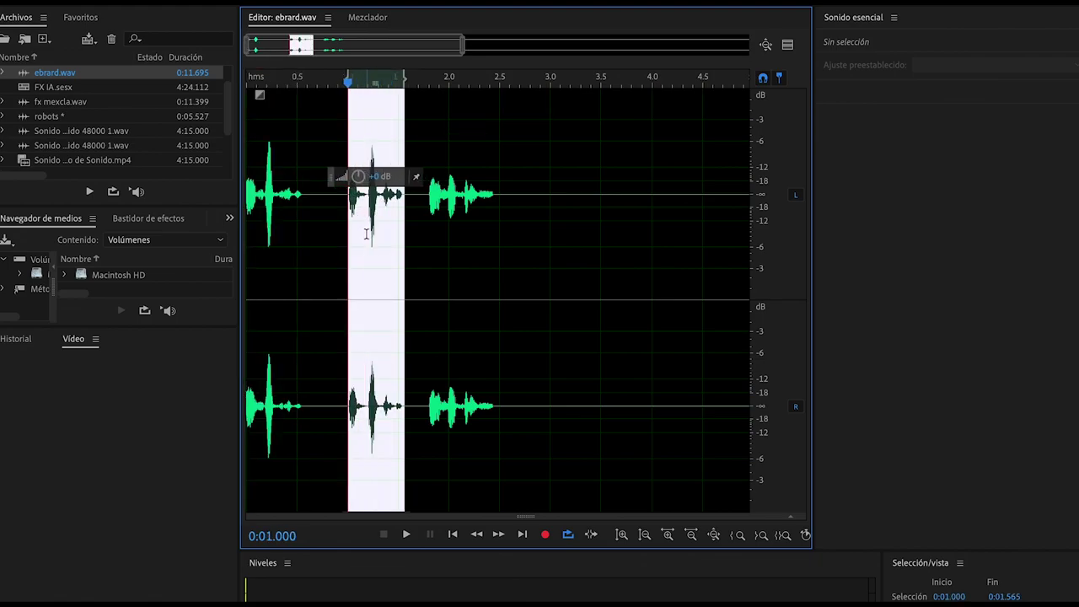
pyautogui.moveTo(425, 224); pyautogui.dragTo(501, 219)
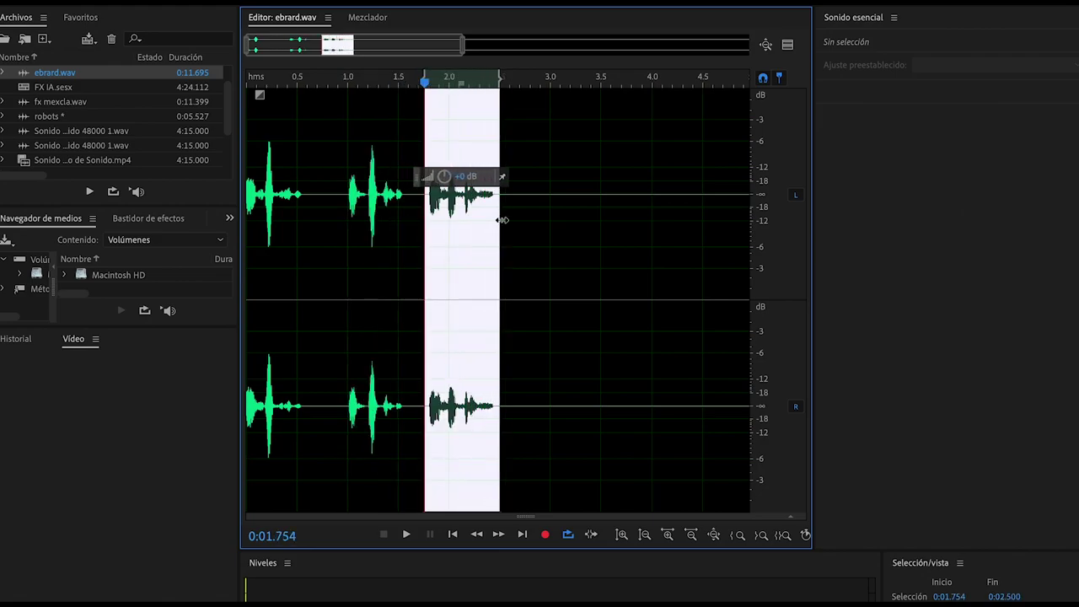
pyautogui.click(369, 242)
pyautogui.click(395, 241)
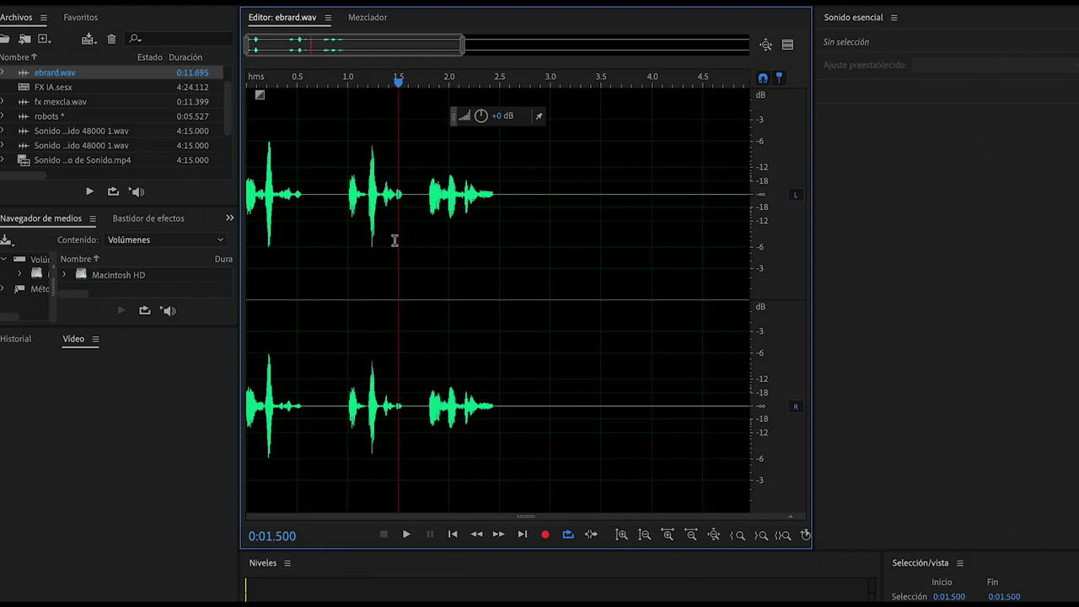
# Listen to the opening of ebrard.wav twice from 0:00.000.
pyautogui.moveTo(368, 91); pyautogui.dragTo(236, 91)
pyautogui.press('space')
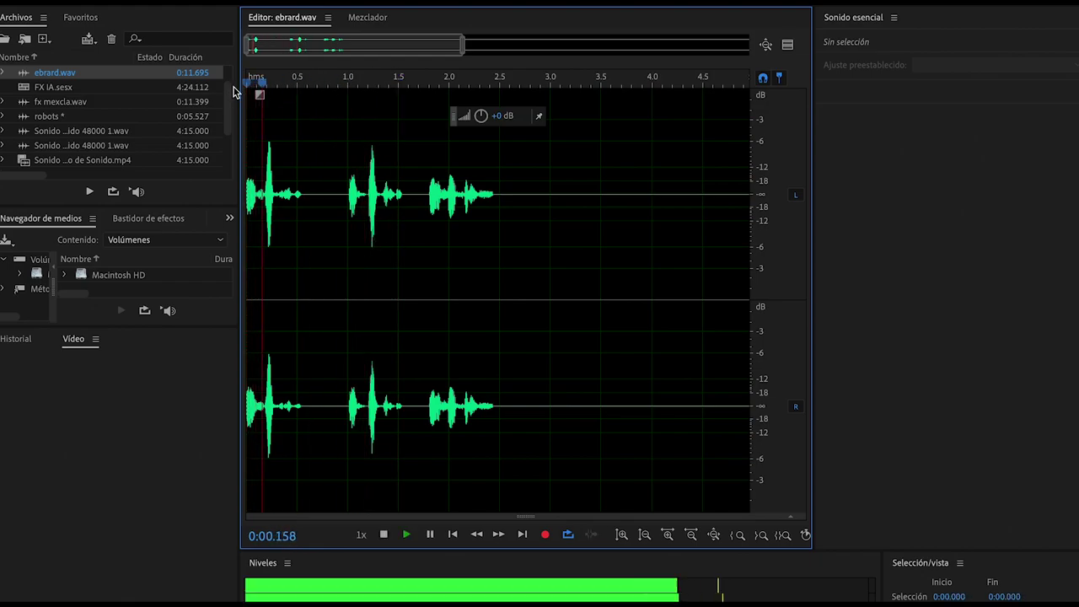
pyautogui.press('space')
pyautogui.moveTo(295, 88); pyautogui.dragTo(241, 77)
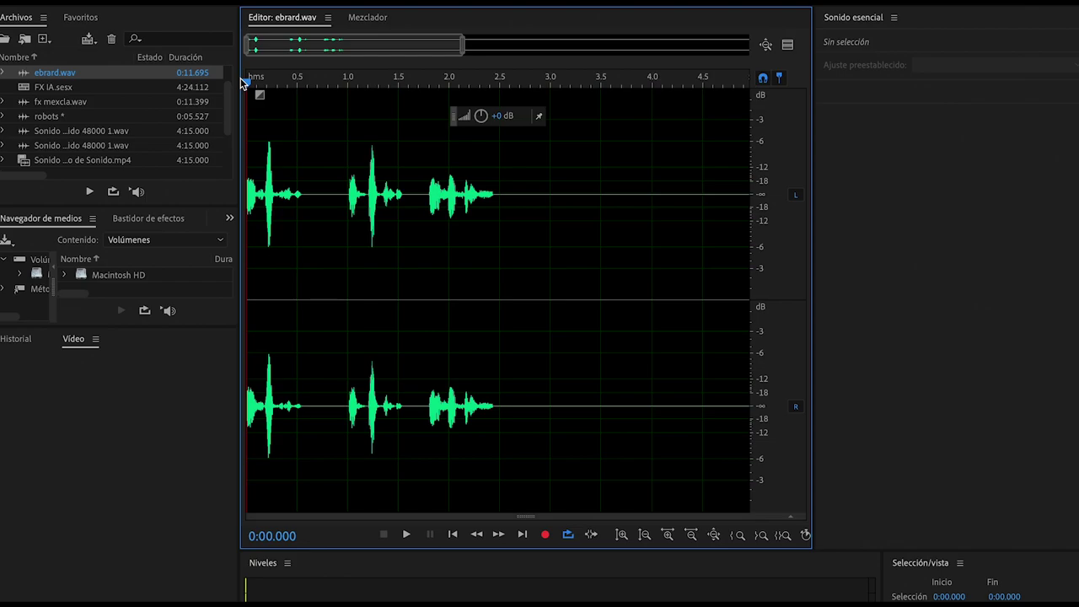
pyautogui.press('space')
pyautogui.press('space')
# Select the first two phrases of ebrard.wav, from 0 to about 1.6 s, and play the selection.
pyautogui.click(409, 87)
pyautogui.click(246, 80)
pyautogui.moveTo(410, 186); pyautogui.dragTo(230, 194)
pyautogui.press('space')
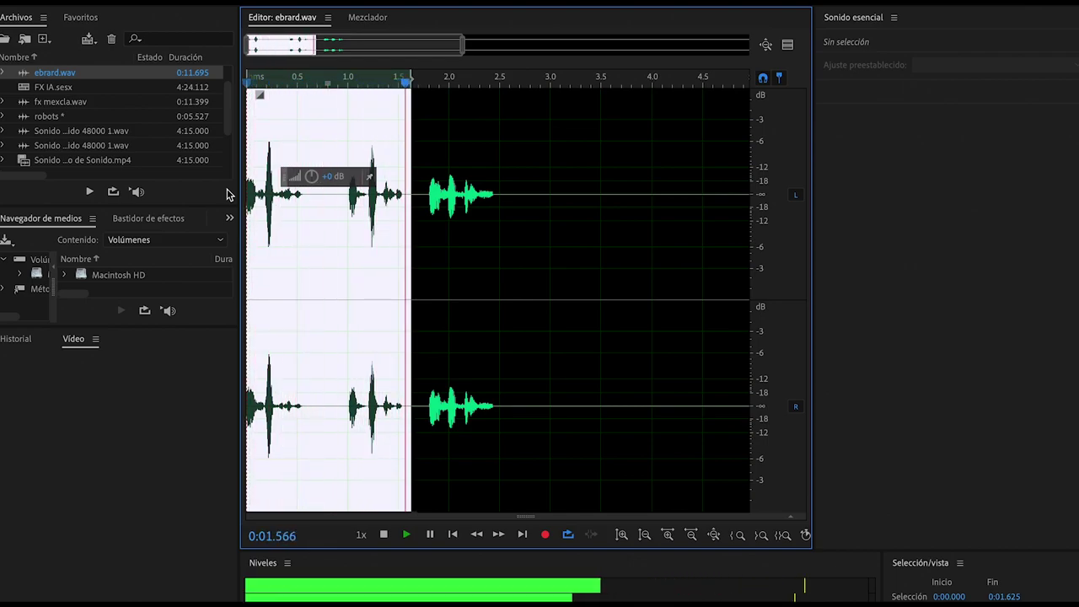
pyautogui.press('space')
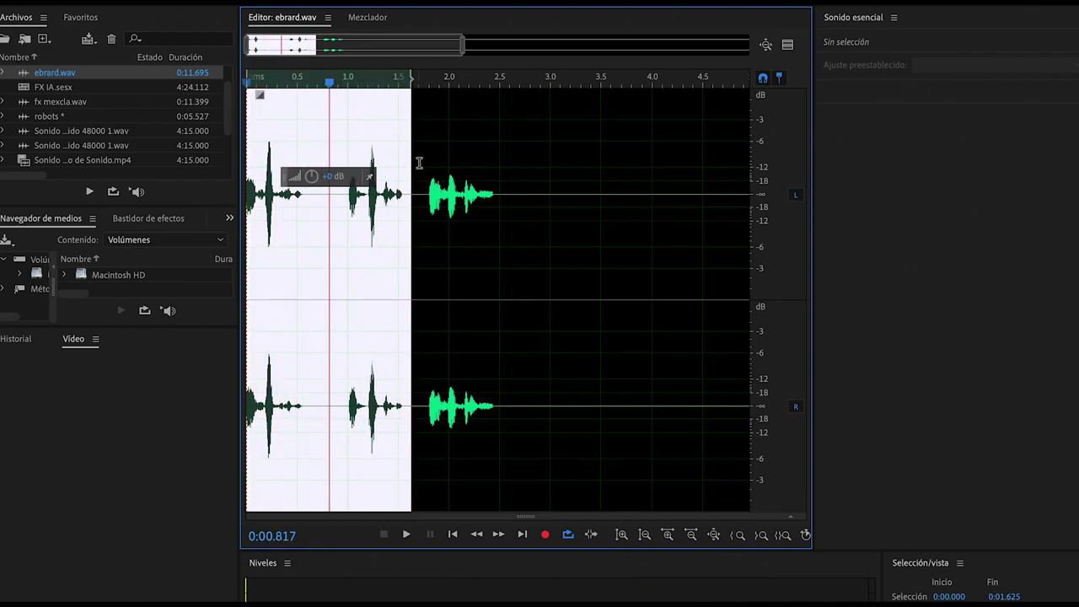
# Listen to the third phrase of ebrard.wav from 0:01.723, and select about 1.75 to 2.5 s to play it on its own.
pyautogui.click(421, 97)
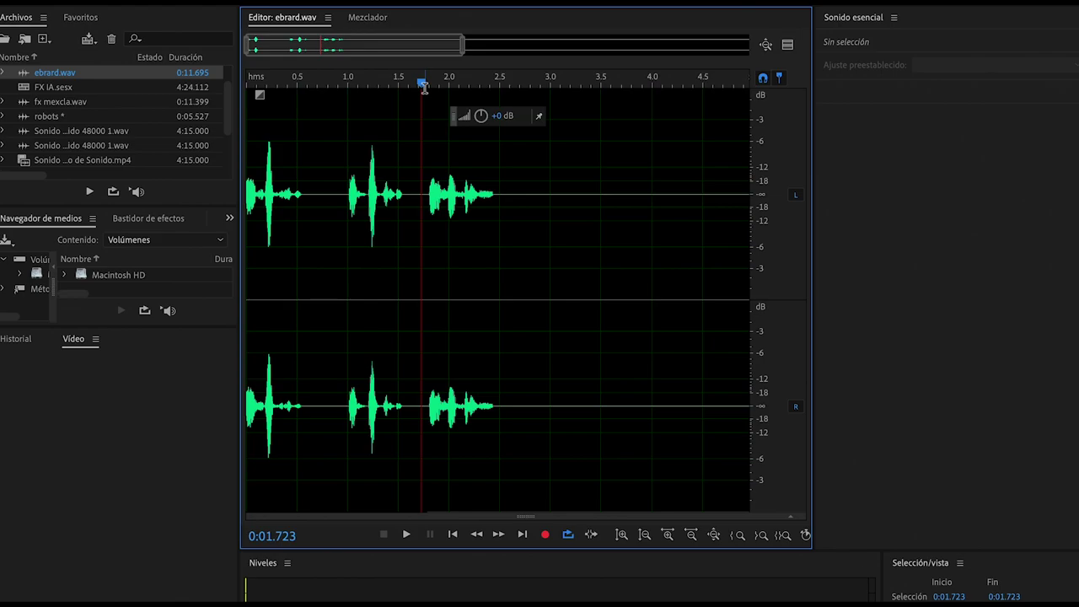
pyautogui.press('space')
pyautogui.press('space')
pyautogui.moveTo(427, 84)
pyautogui.mouseDown()
pyautogui.moveTo(459, 84)
pyautogui.moveTo(430, 85)
pyautogui.moveTo(442, 86)
pyautogui.mouseUp()
pyautogui.moveTo(424, 128); pyautogui.dragTo(496, 136)
pyautogui.press('space')
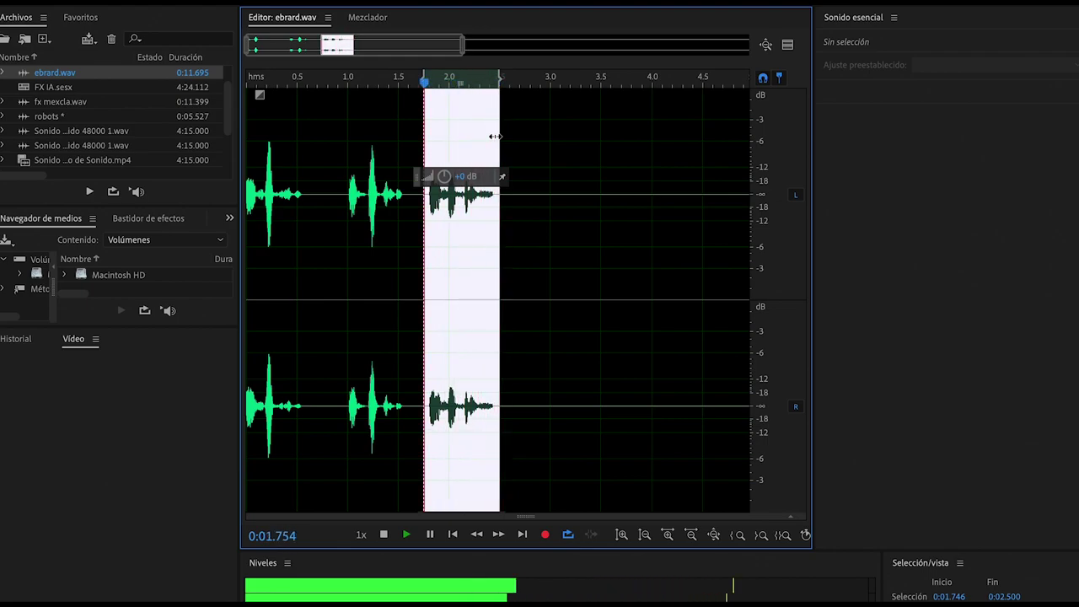
pyautogui.press('space')
# Clear the selection and play ebrard.wav from 0:00.000 through all three phrases, stopping at about 2.6 s.
pyautogui.click(398, 136)
pyautogui.moveTo(327, 82); pyautogui.dragTo(241, 79)
pyautogui.press('space')
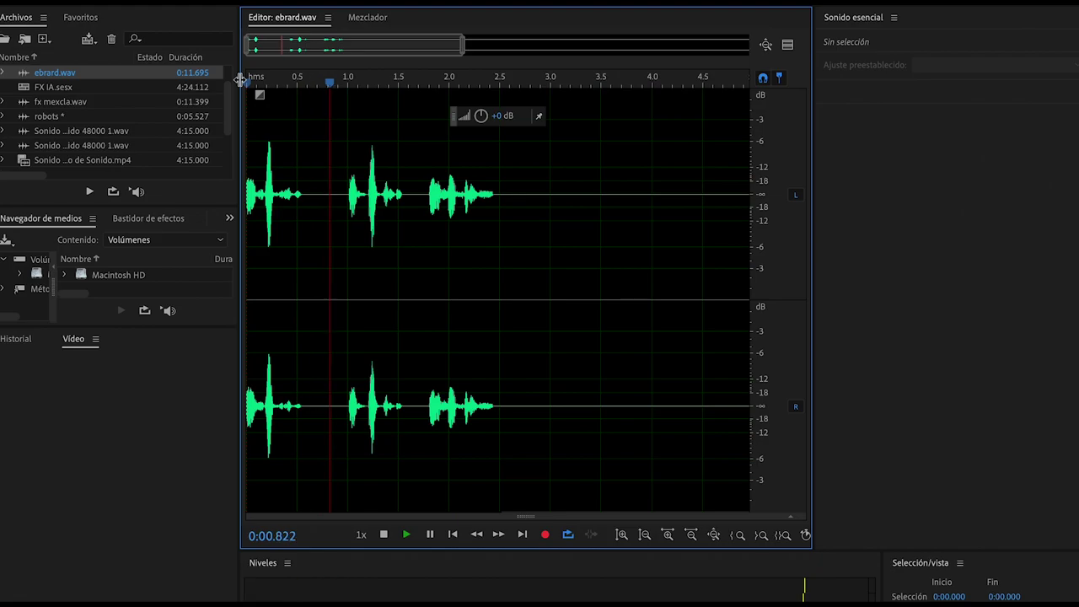
pyautogui.press('space')
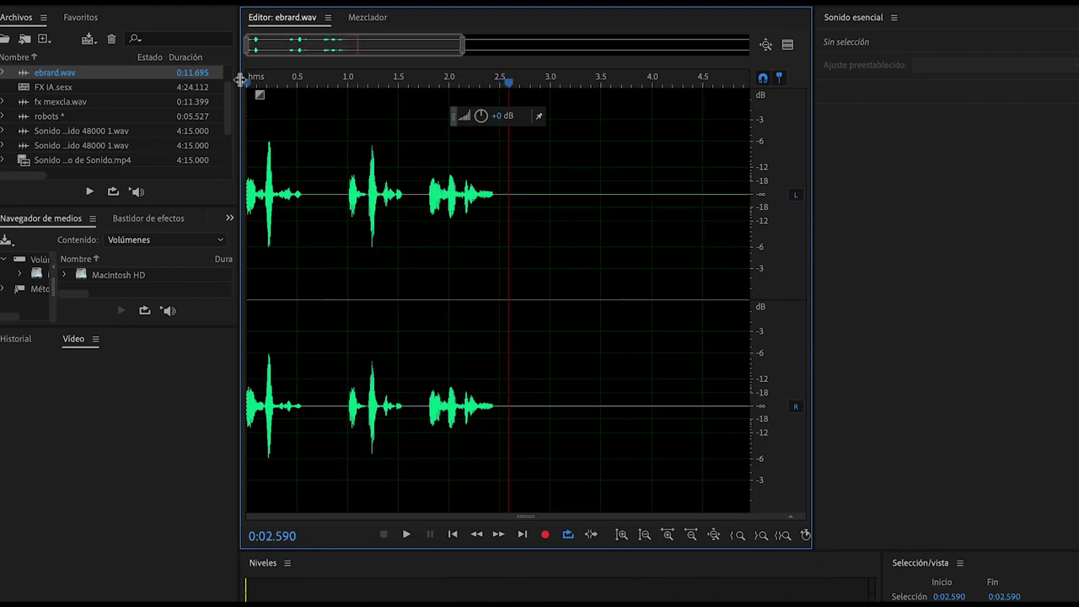
# Open ssstwitter.com_1694298284534.mp3 in the waveform editor, play it from about 13 s and set the playhead to 0:14.450.
pyautogui.scroll(-1, 116, 152)
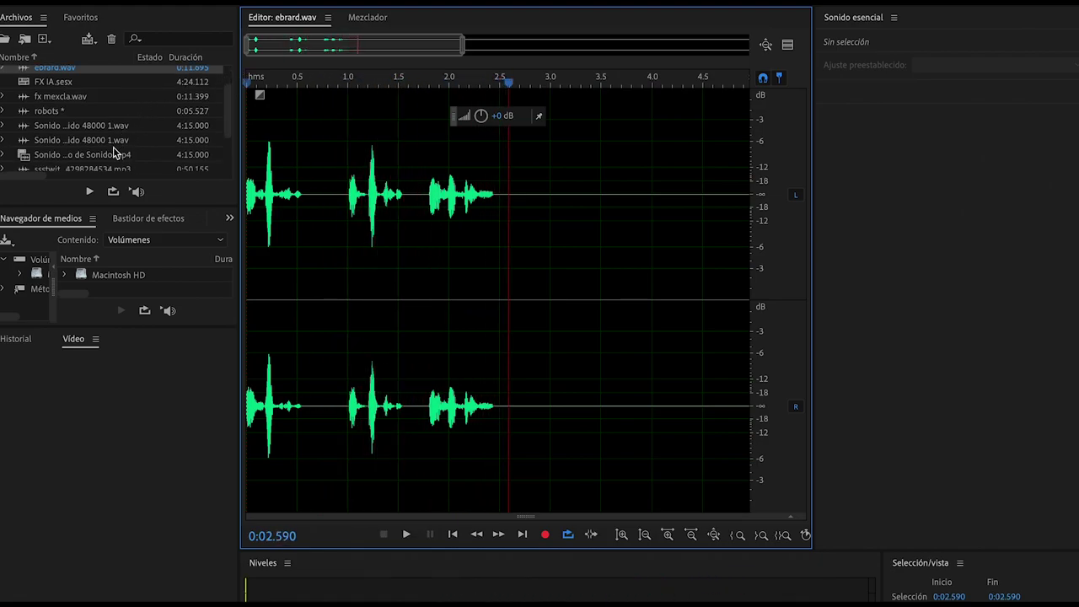
pyautogui.doubleClick(109, 159)
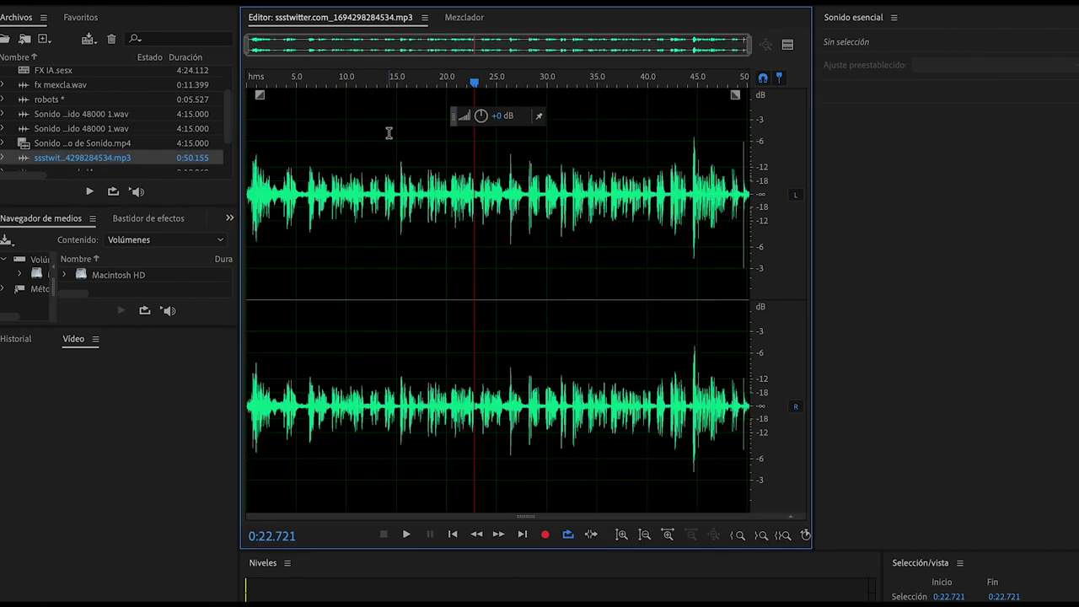
pyautogui.click(377, 83)
pyautogui.press('space')
pyautogui.click(392, 87)
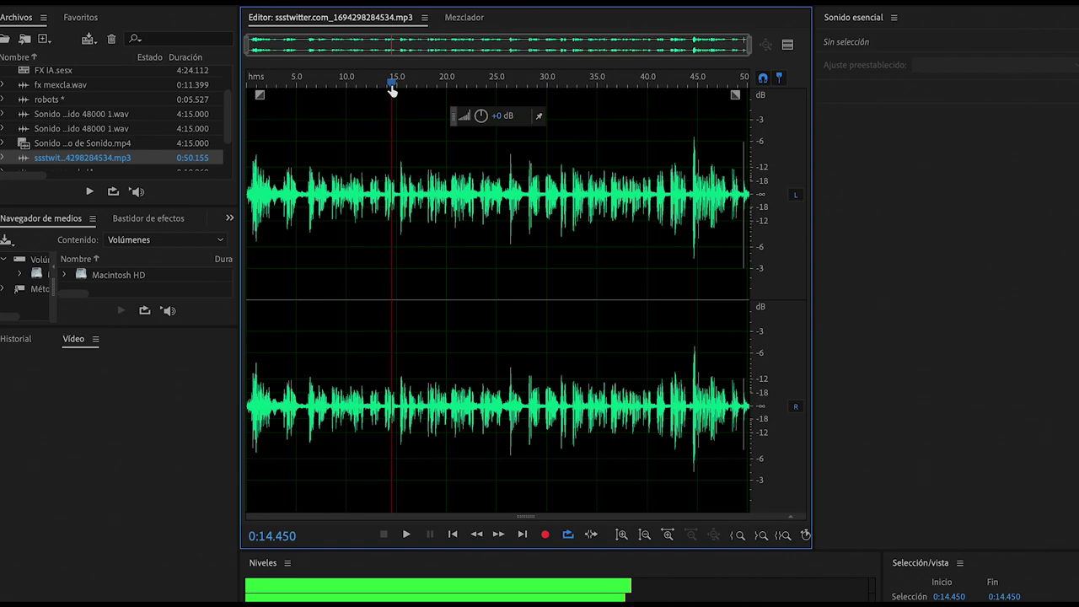
# Listen to the ssstwitter recording from 0:06.116 to 0:38.308, pausing once at 0:27.659.
pyautogui.moveTo(393, 90); pyautogui.dragTo(306, 91)
pyautogui.press('space')
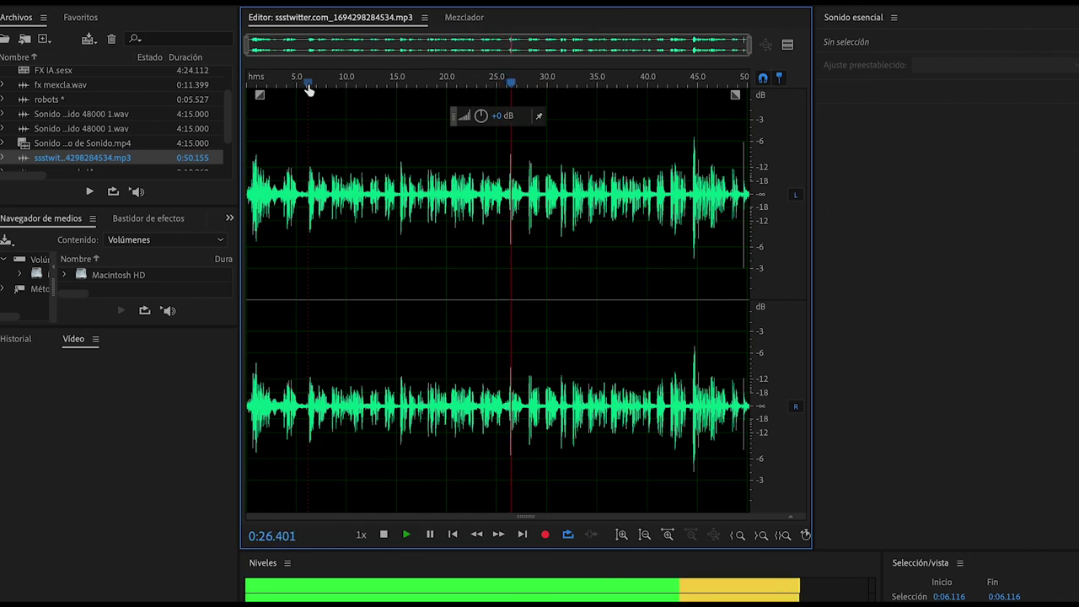
pyautogui.press('space')
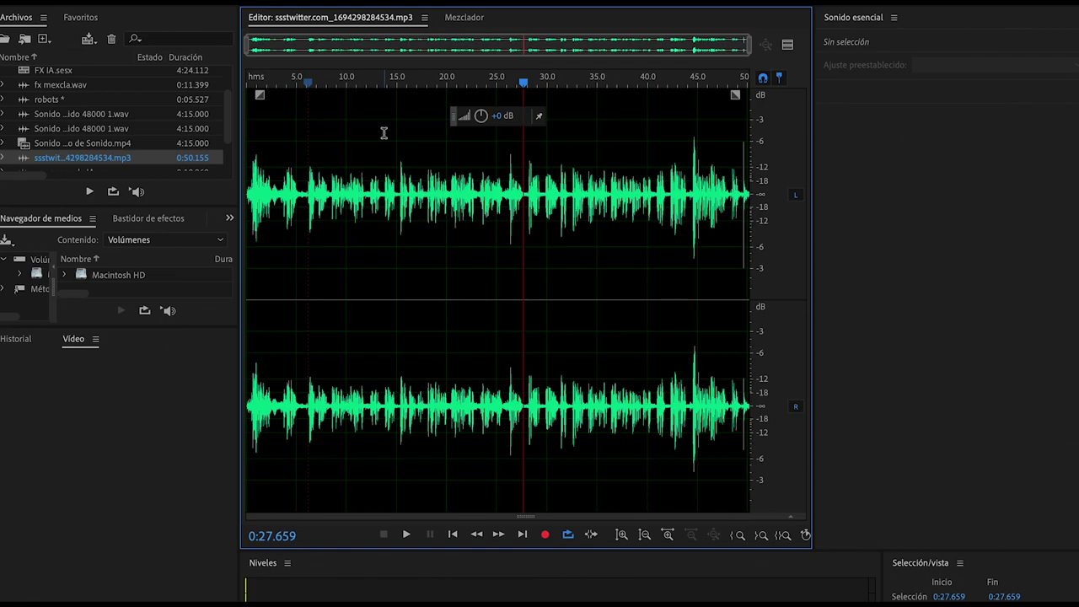
pyautogui.press('space')
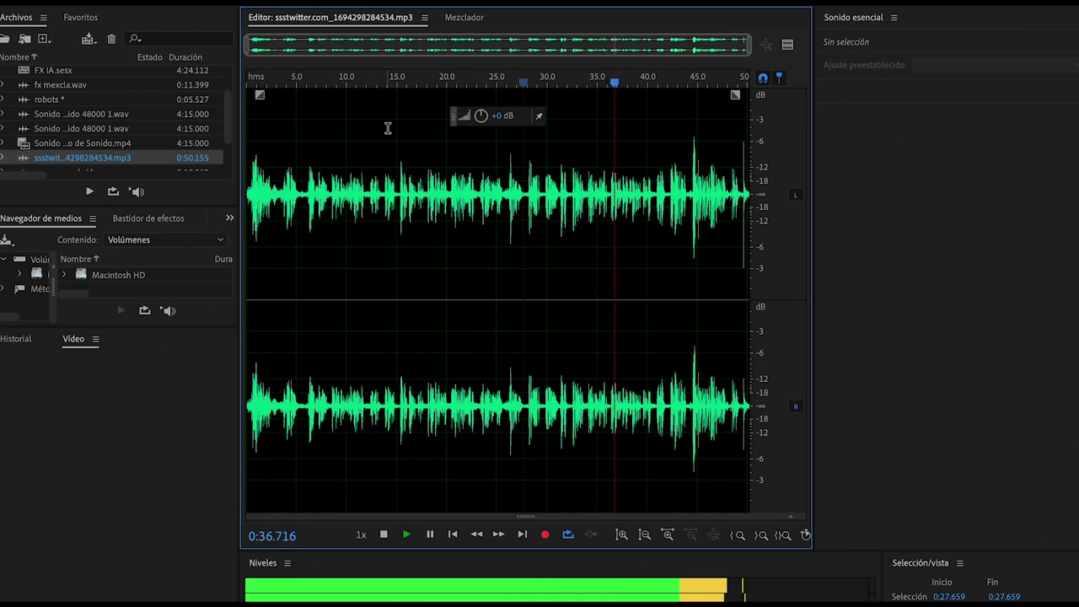
pyautogui.press('space')
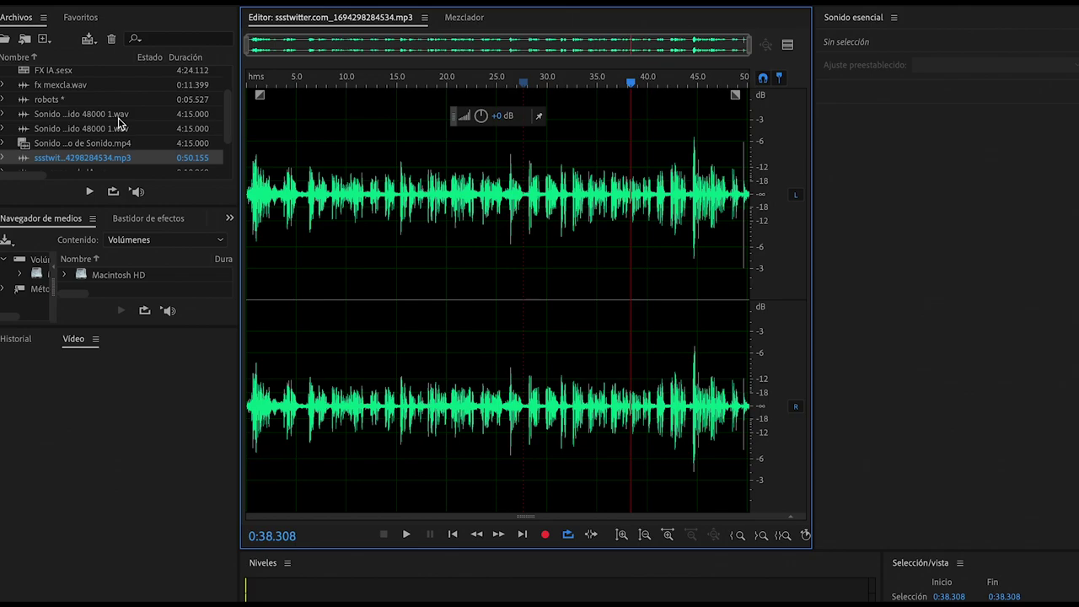
pyautogui.scroll(-3, 119, 123)
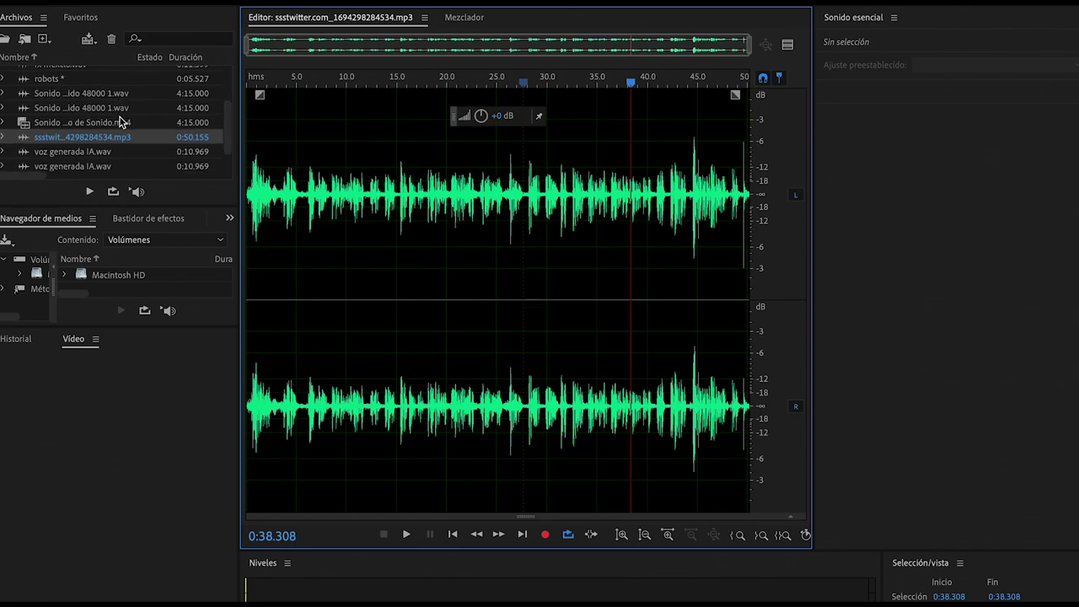
pyautogui.scroll(-2, 119, 123)
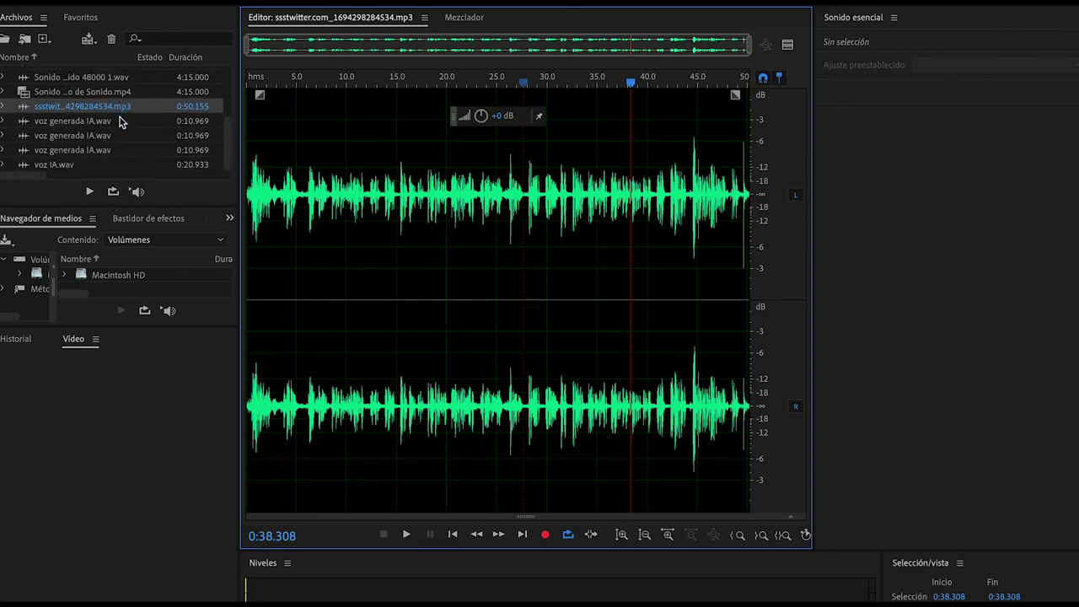
pyautogui.scroll(6, 118, 123)
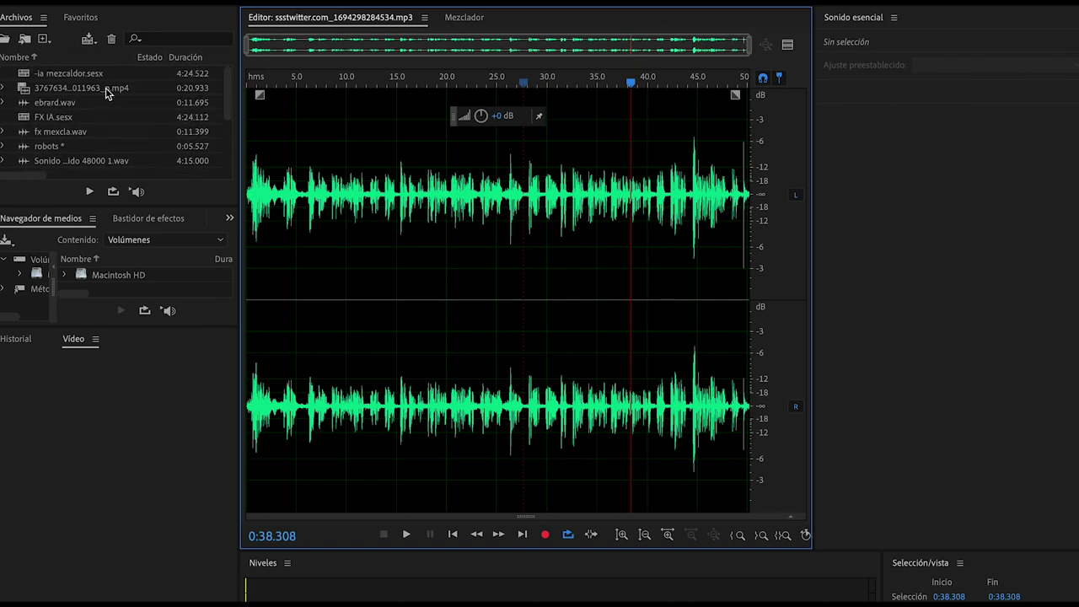
pyautogui.doubleClick(107, 93)
pyautogui.click(288, 83)
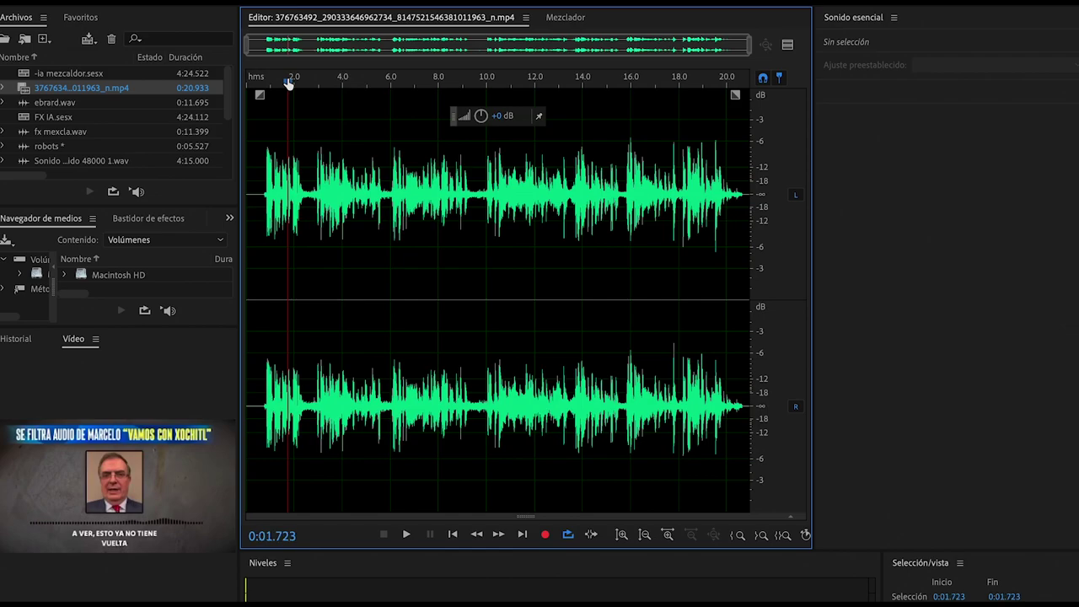
pyautogui.press('space')
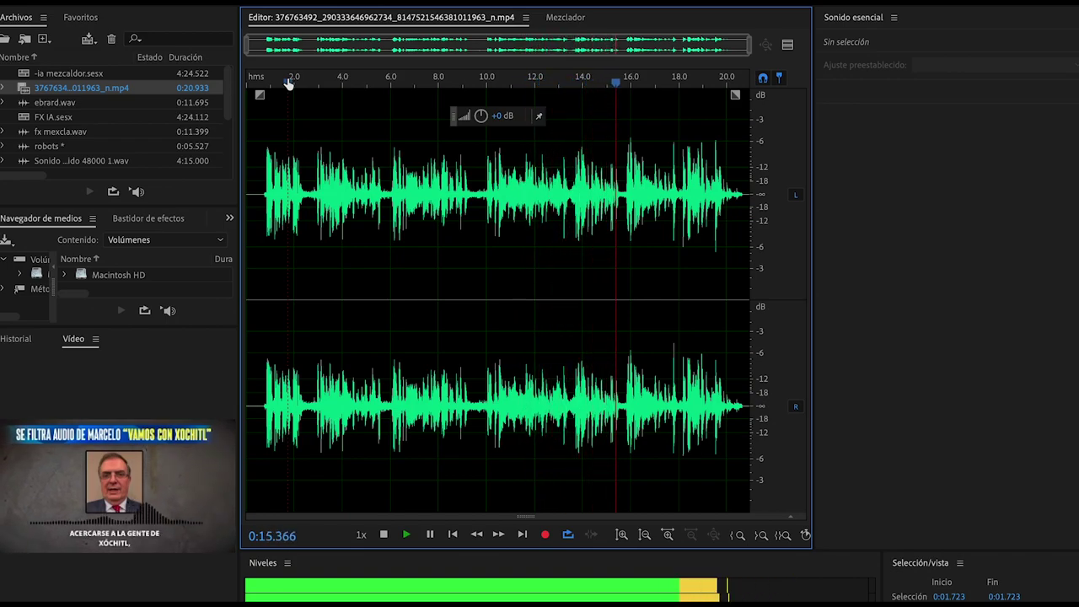
pyautogui.press('space')
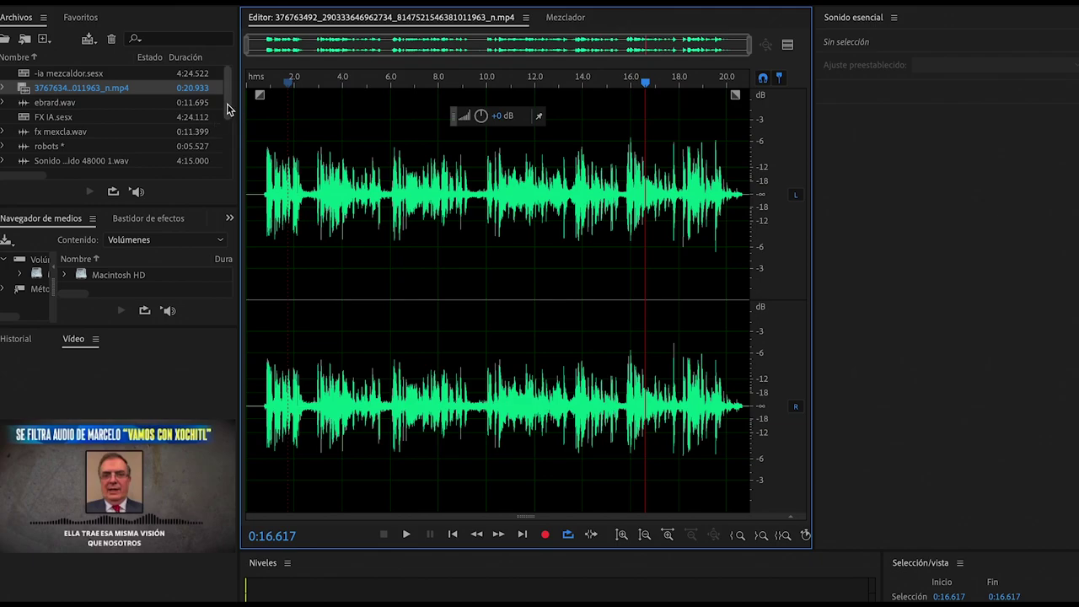
# Open the third voz generada IA.wav in the file list and play it from the beginning.
pyautogui.moveTo(226, 109); pyautogui.dragTo(226, 129)
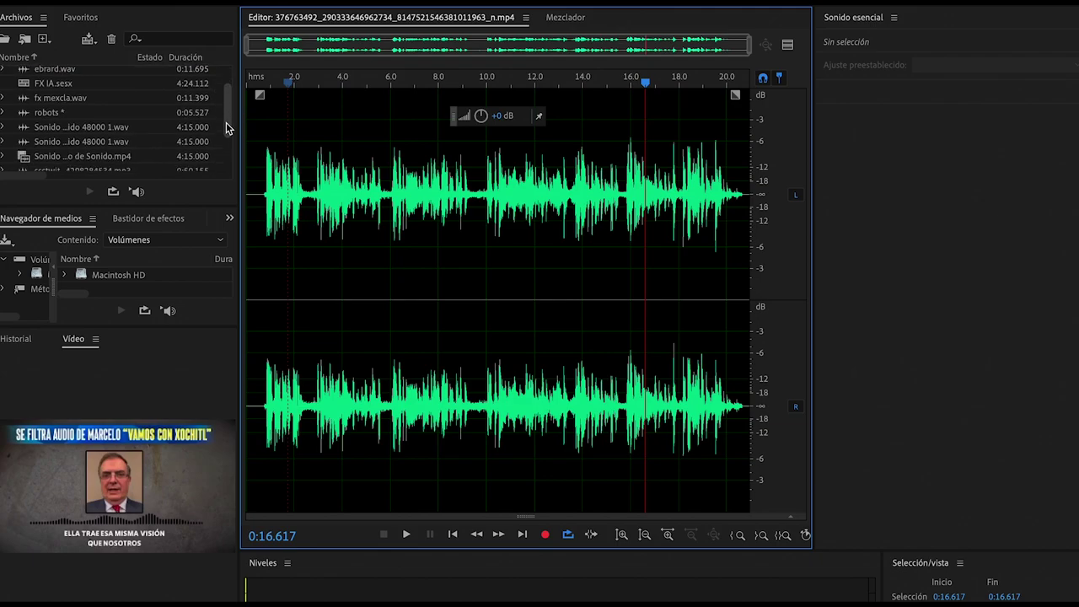
pyautogui.moveTo(226, 128); pyautogui.dragTo(219, 164)
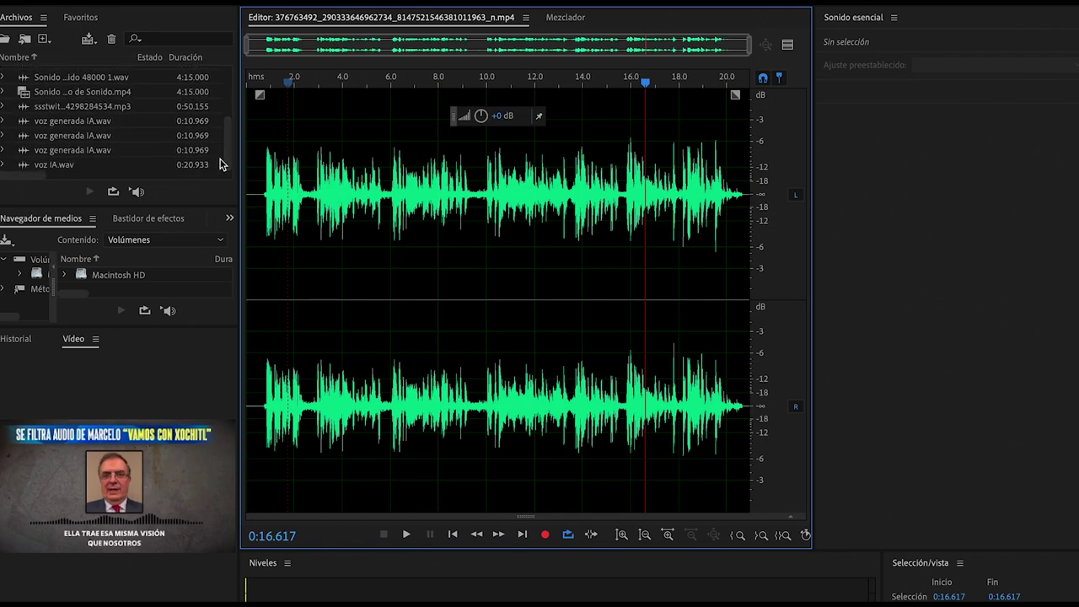
pyautogui.doubleClick(110, 156)
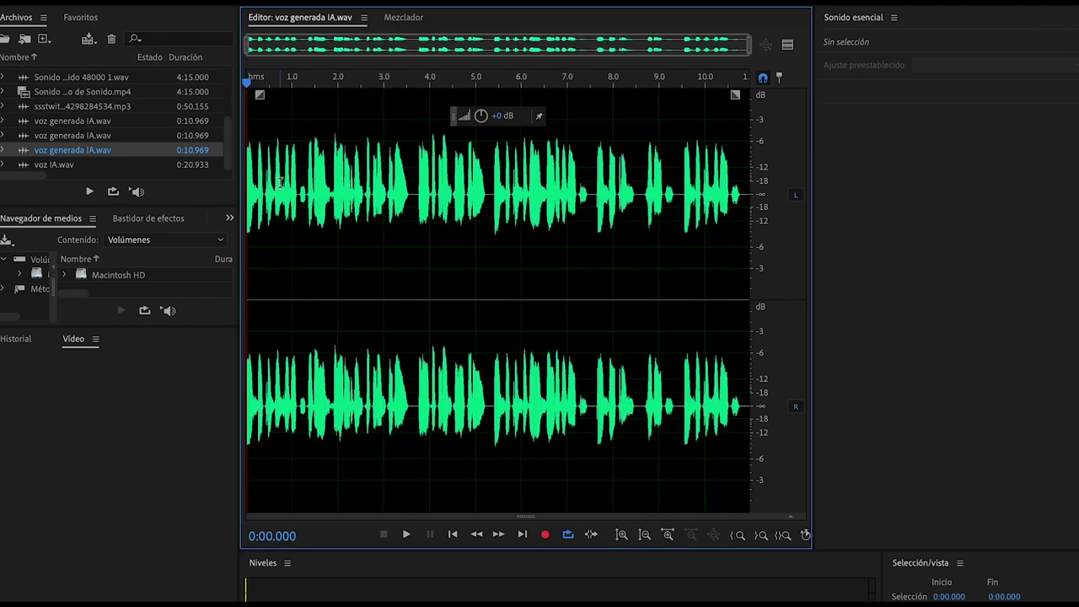
pyautogui.press('space')
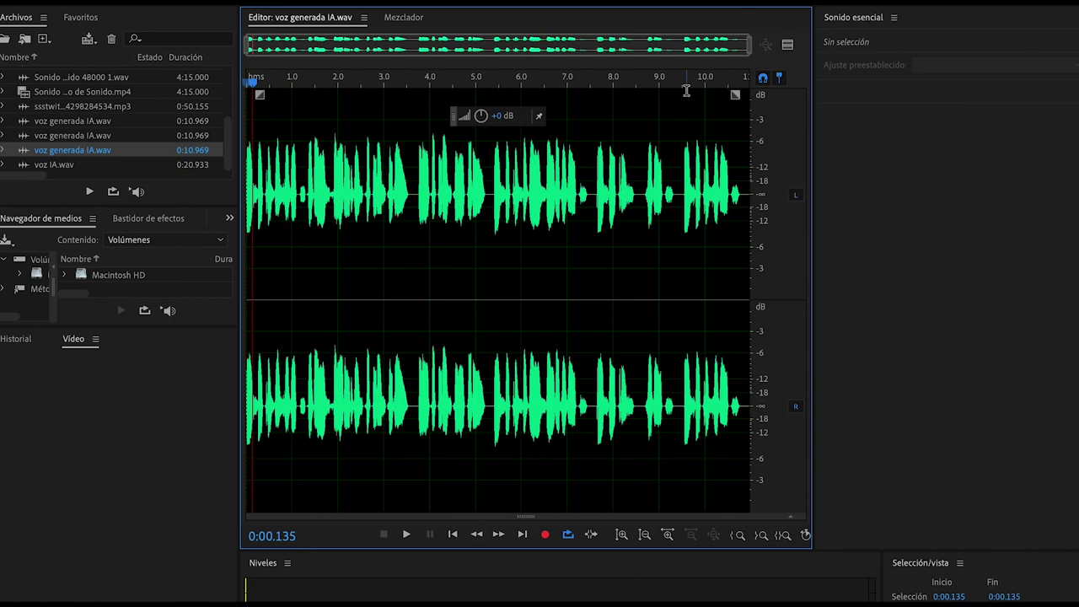
# Listen to the closing phrases of voz generada IA.wav from 0:09.547, and replay them from 0:07.574 to the end.
pyautogui.press('space')
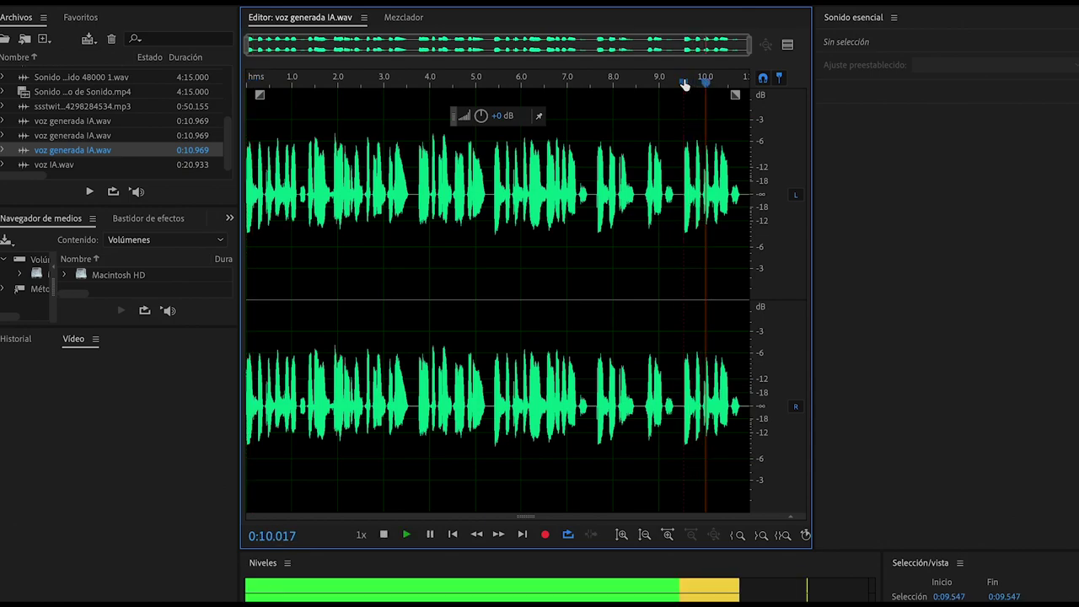
pyautogui.click(594, 83)
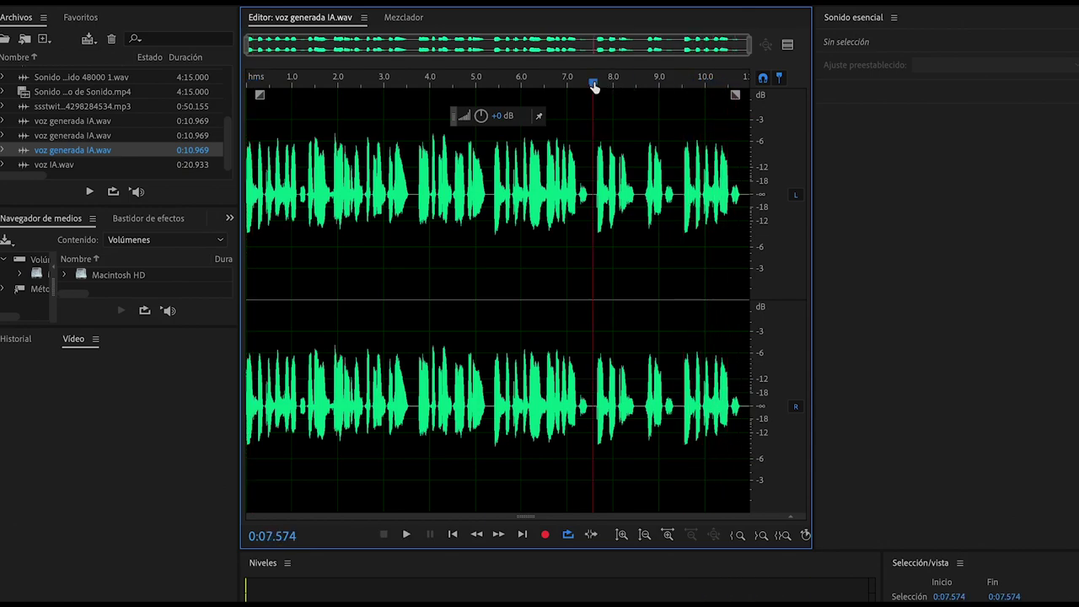
pyautogui.press('space')
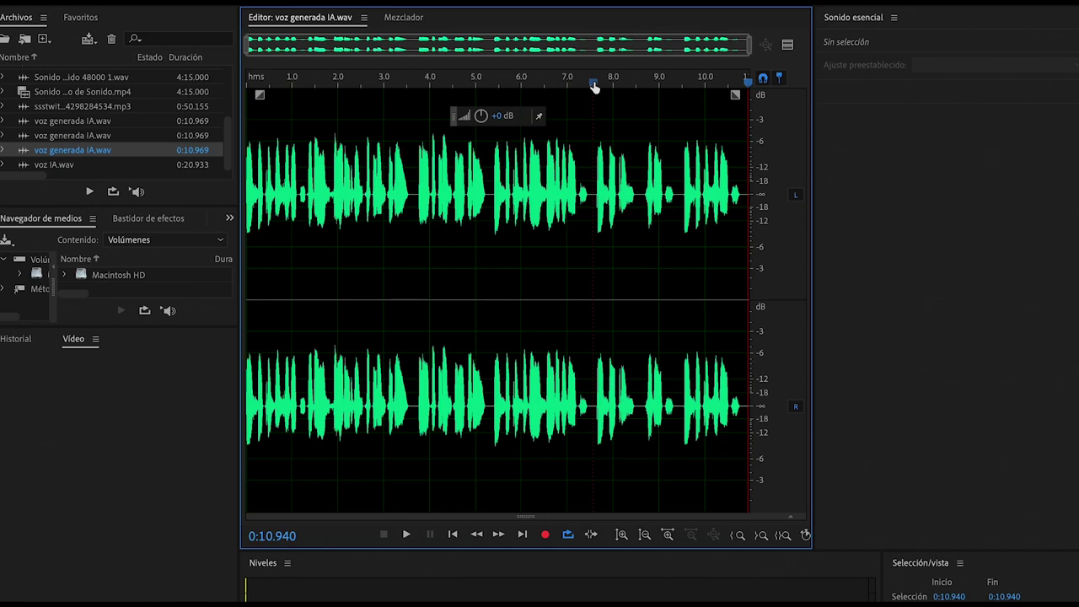
# Open the photocopier office sound effect mp4 in the waveform editor and play it from 0:37.705 to about 0:45.
pyautogui.doubleClick(148, 93)
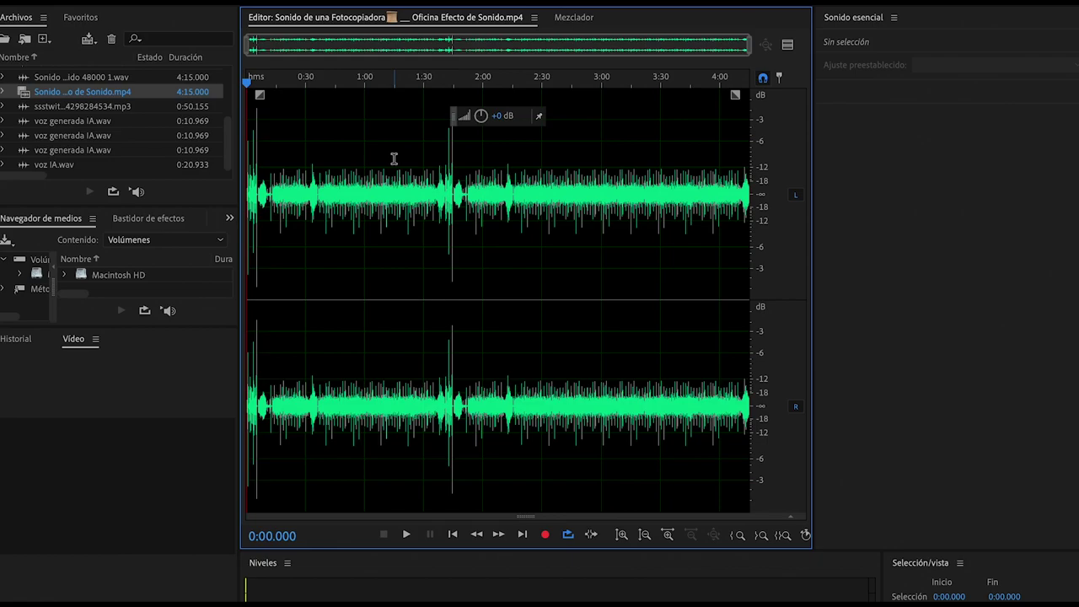
pyautogui.click(322, 84)
pyautogui.click(321, 84)
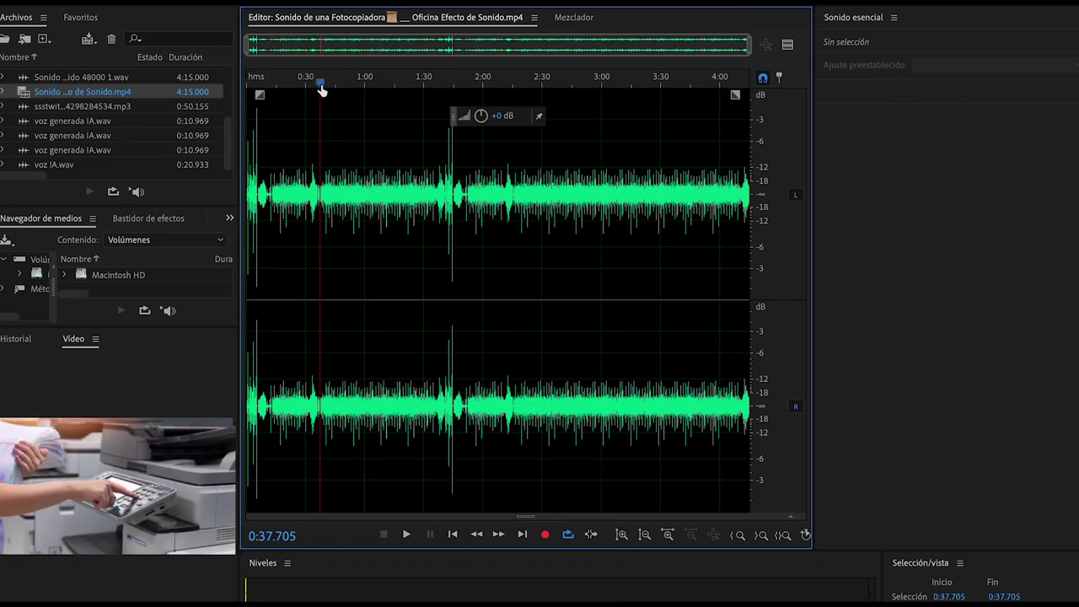
pyautogui.press('space')
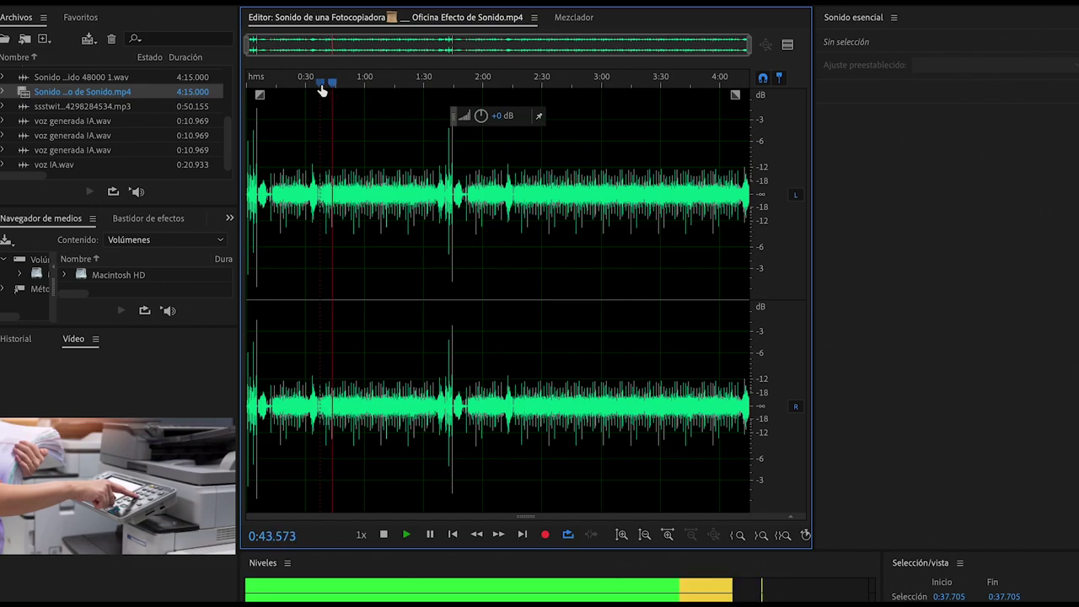
pyautogui.press('space')
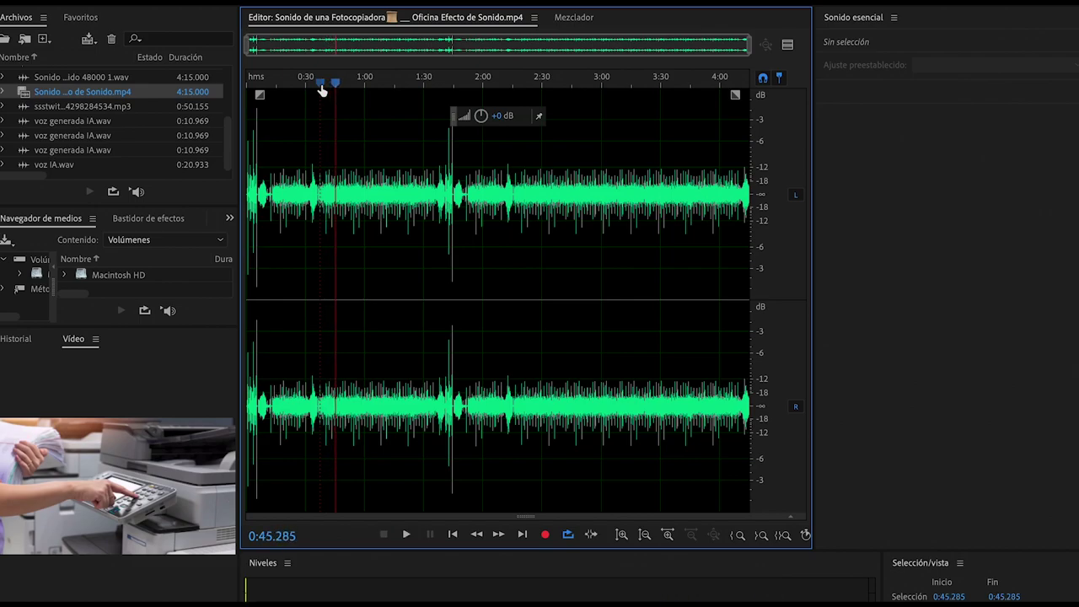
# Find fx mexcla.wav in the file list, open it in the waveform editor and play it from 0:02.380.
pyautogui.scroll(4, 201, 145)
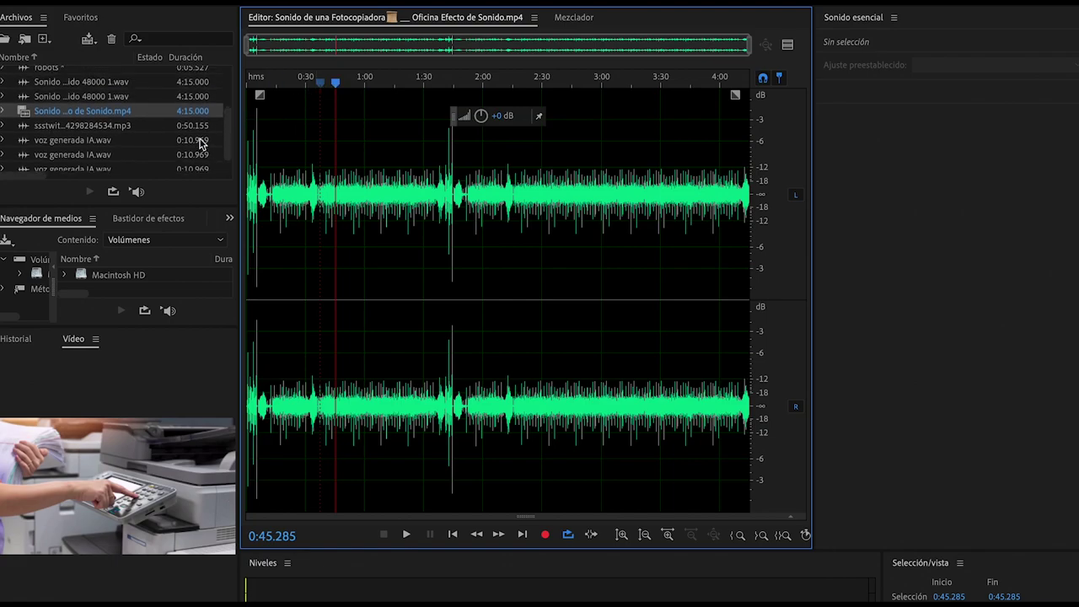
pyautogui.scroll(2, 201, 145)
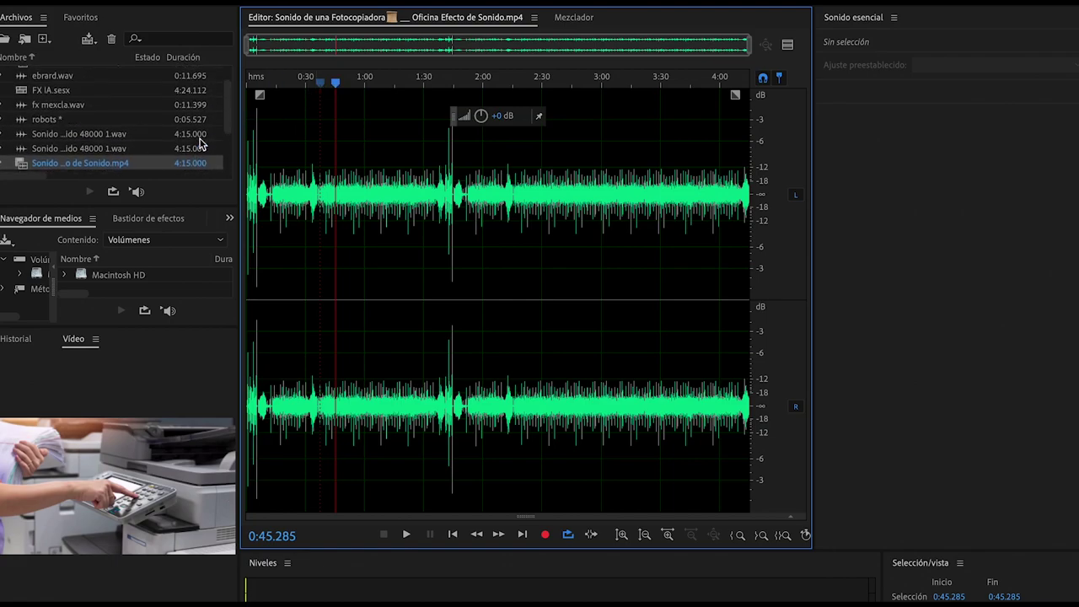
pyautogui.scroll(1, 200, 145)
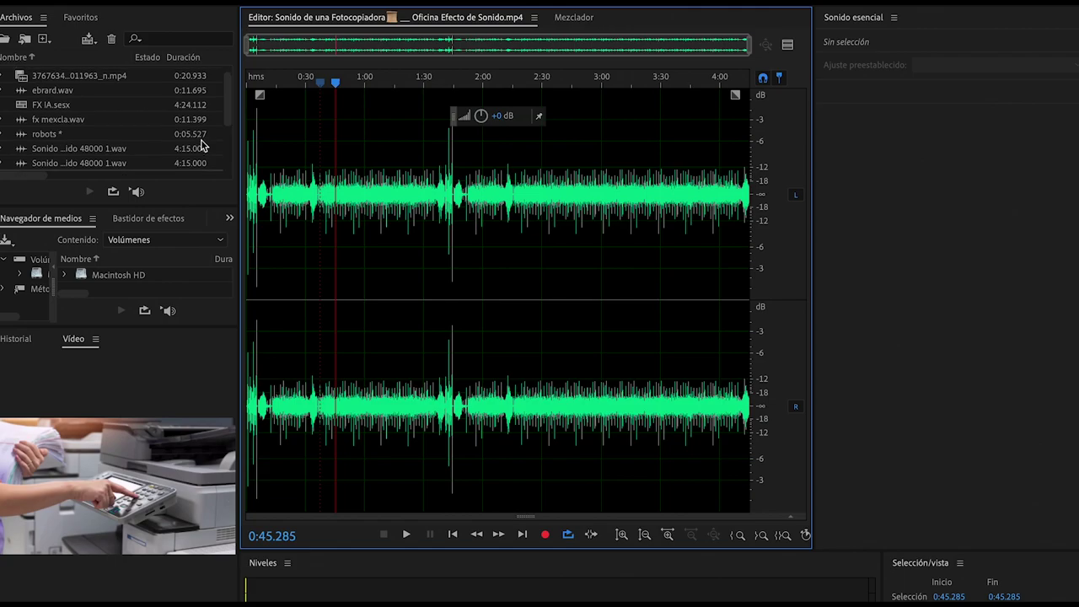
pyautogui.doubleClick(123, 122)
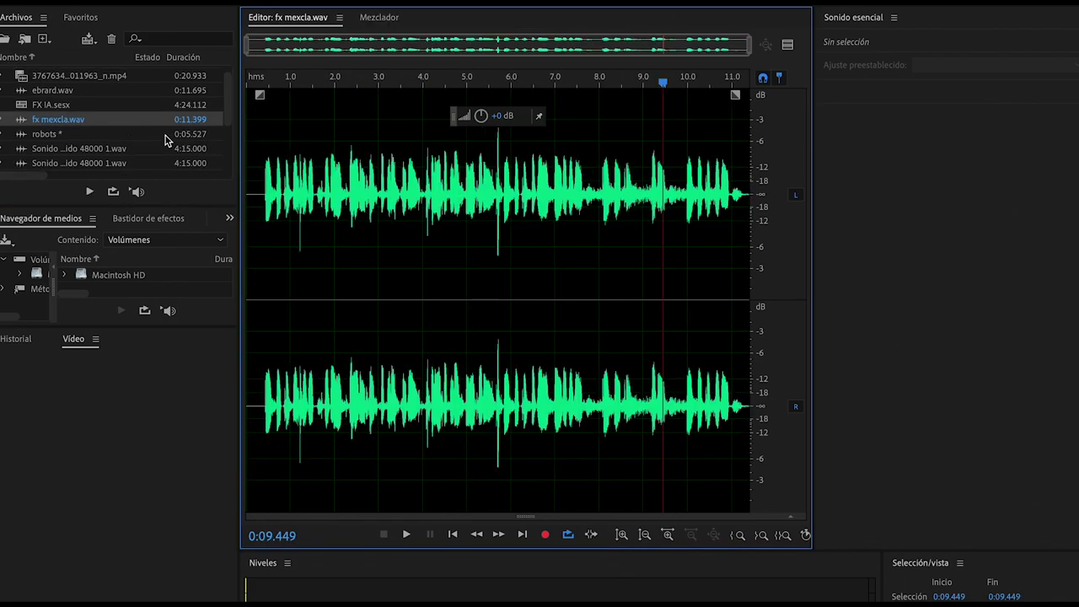
pyautogui.click(352, 80)
pyautogui.press('space')
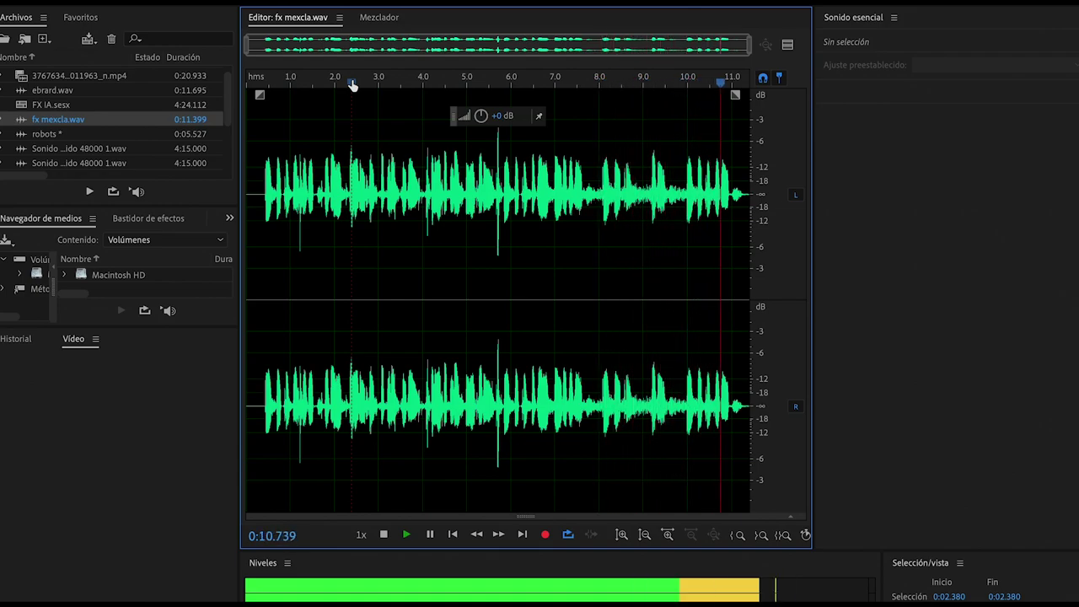
# Open the robots recording in the waveform editor and look further through the file list.
pyautogui.click(57, 137)
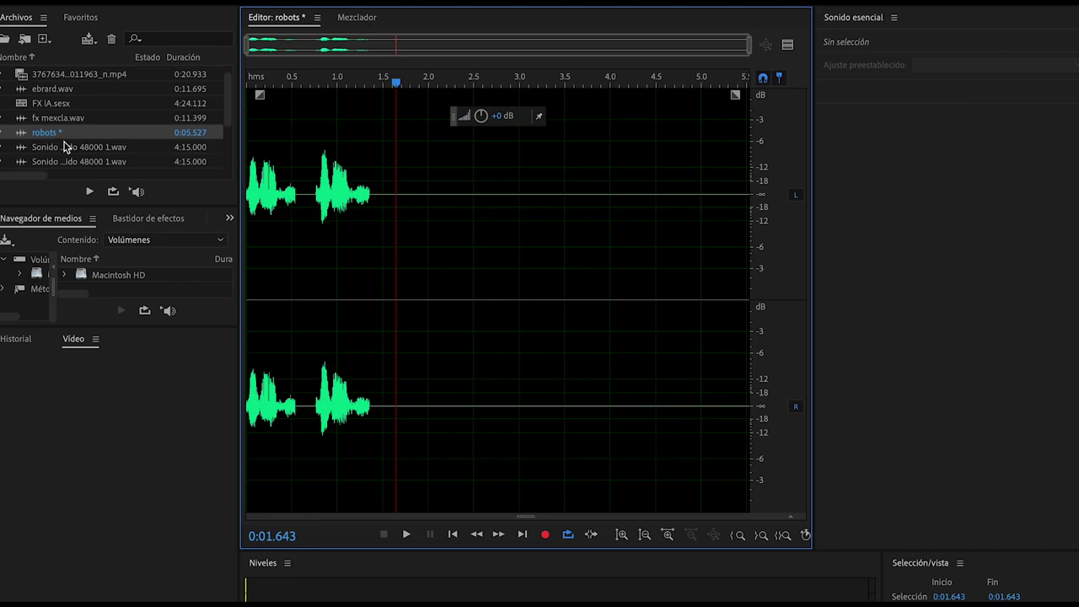
pyautogui.scroll(-2, 61, 142)
pyautogui.scroll(-3, 65, 145)
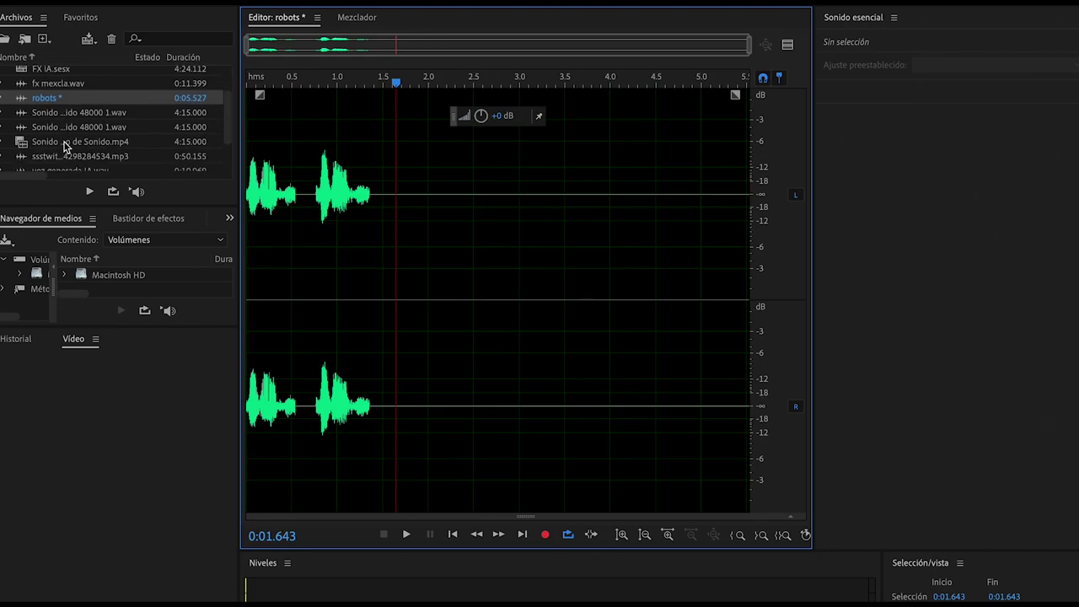
# Open voz generada IA.wav in the waveform editor and play it from 0:01.739 to 0:05.656.
pyautogui.doubleClick(67, 145)
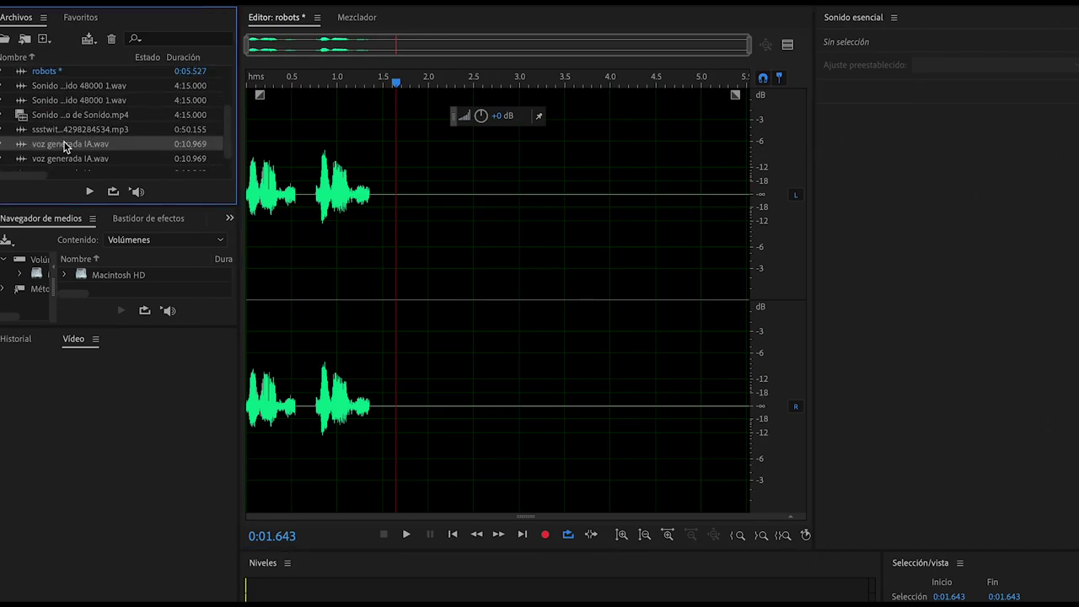
pyautogui.click(326, 84)
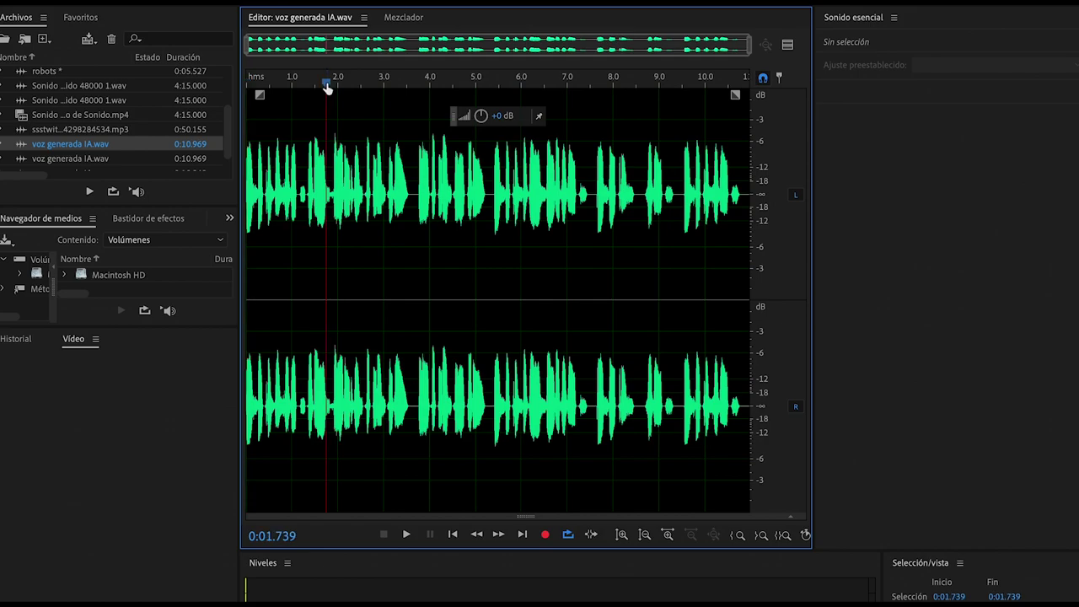
pyautogui.press('space')
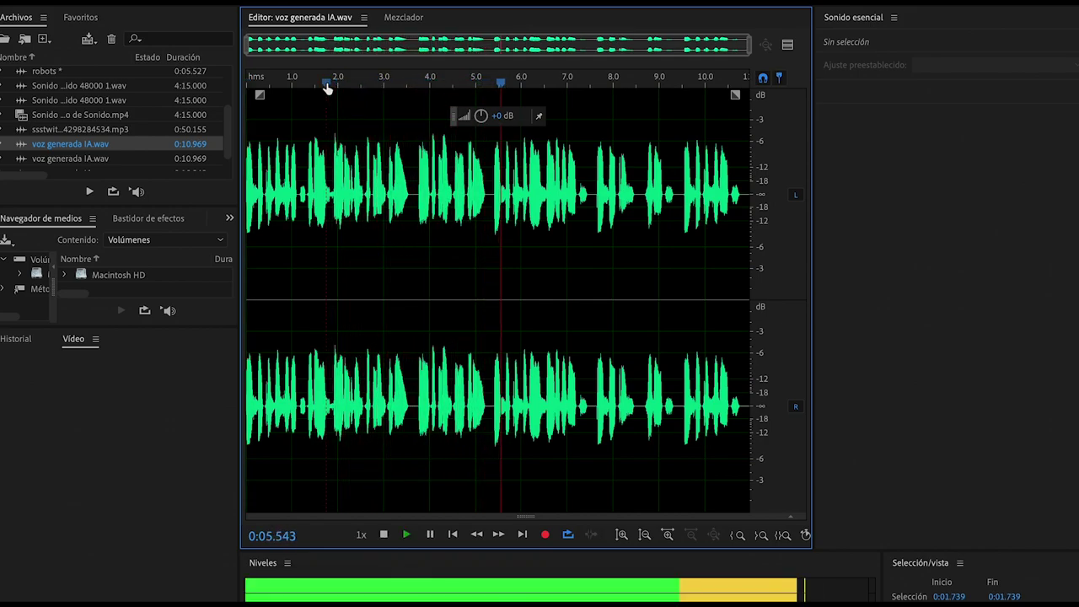
pyautogui.press('space')
# Examine the waveform around the five-second mark of voz generada IA.wav and replay it from 0:04.954 to 0:06.400.
pyautogui.scroll(5, 483, 202)
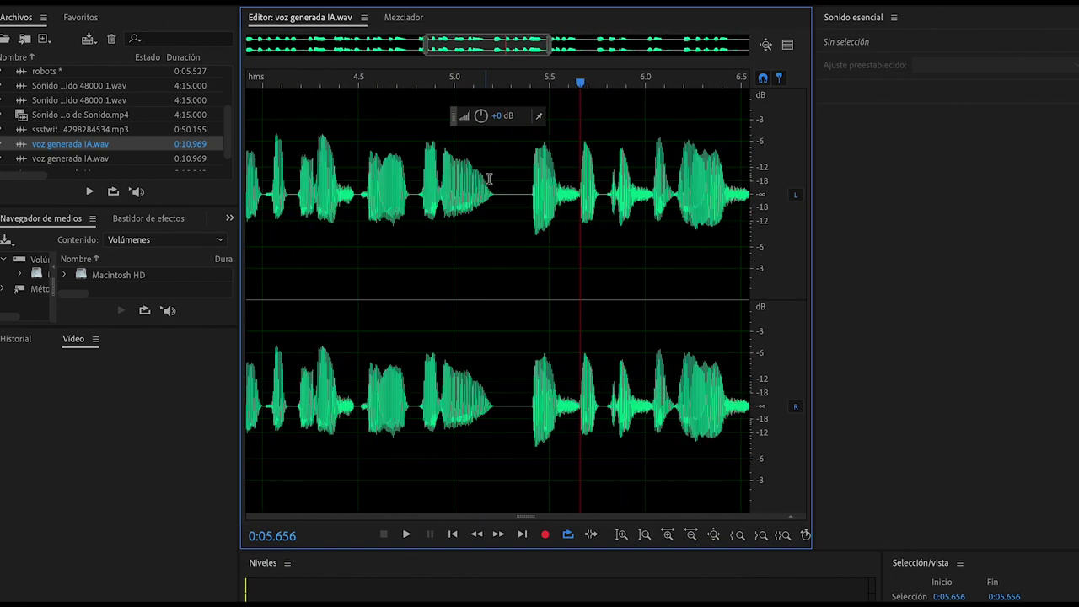
pyautogui.click(446, 79)
pyautogui.press('space')
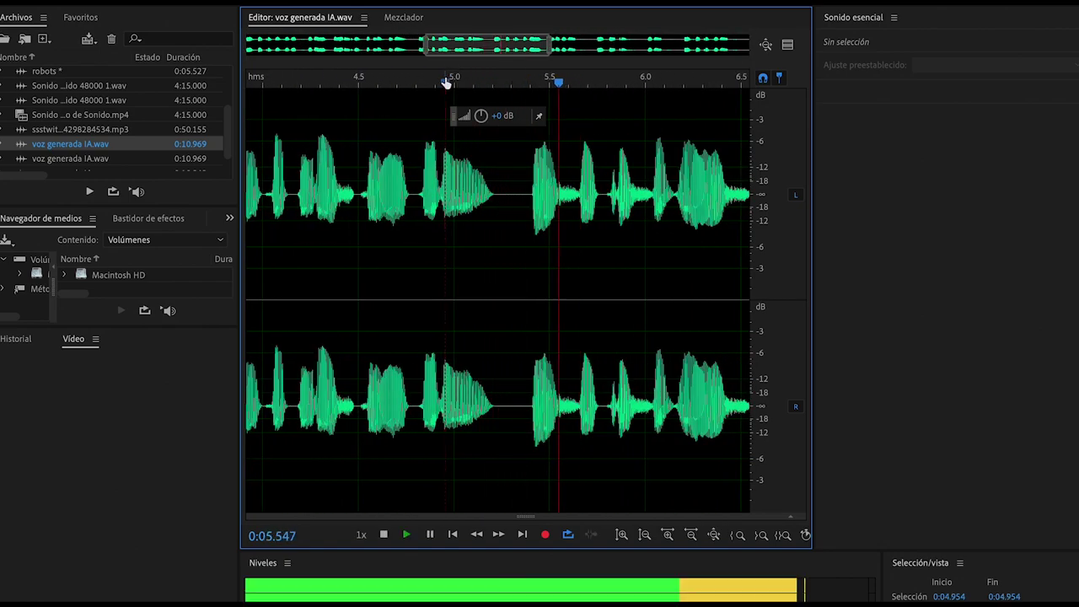
pyautogui.press('space')
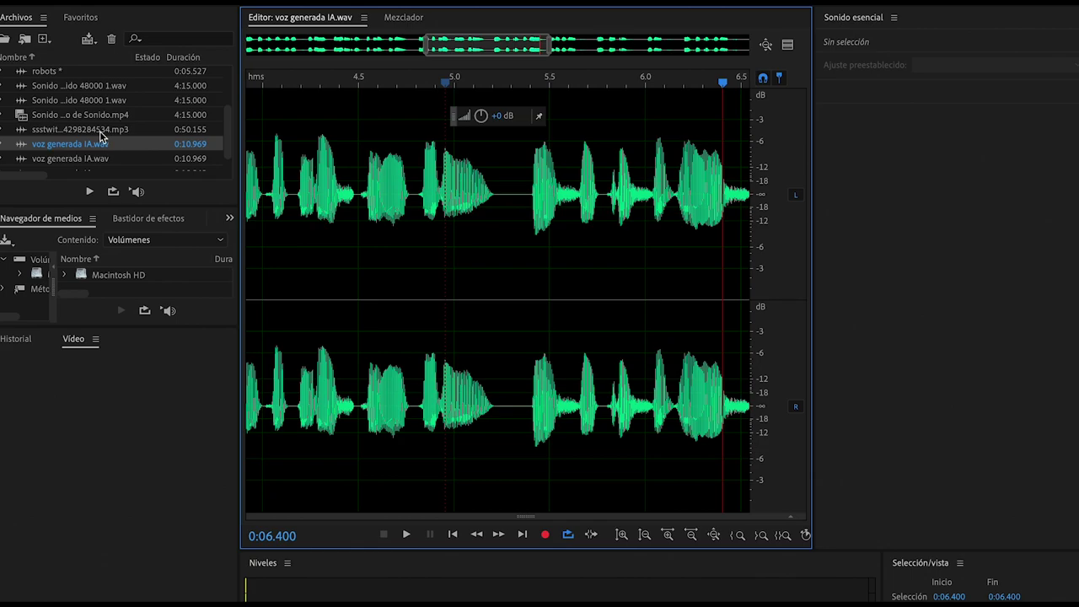
# Reopen the robots recording in the waveform editor and play its opening from 0:00.000.
pyautogui.scroll(1, 99, 138)
pyautogui.doubleClick(49, 83)
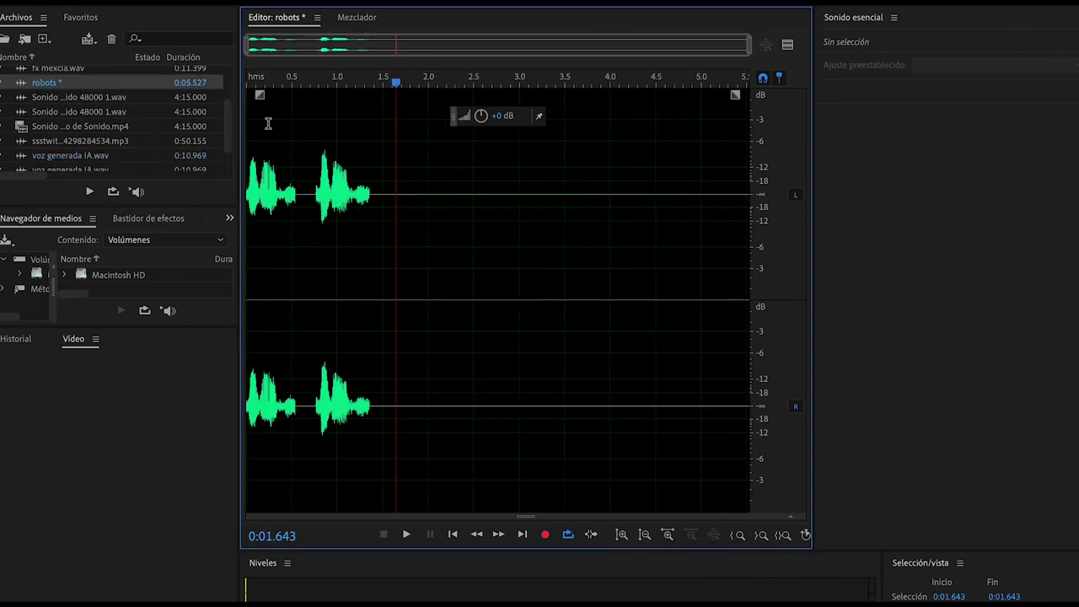
pyautogui.moveTo(335, 81); pyautogui.dragTo(246, 80)
pyautogui.press('space')
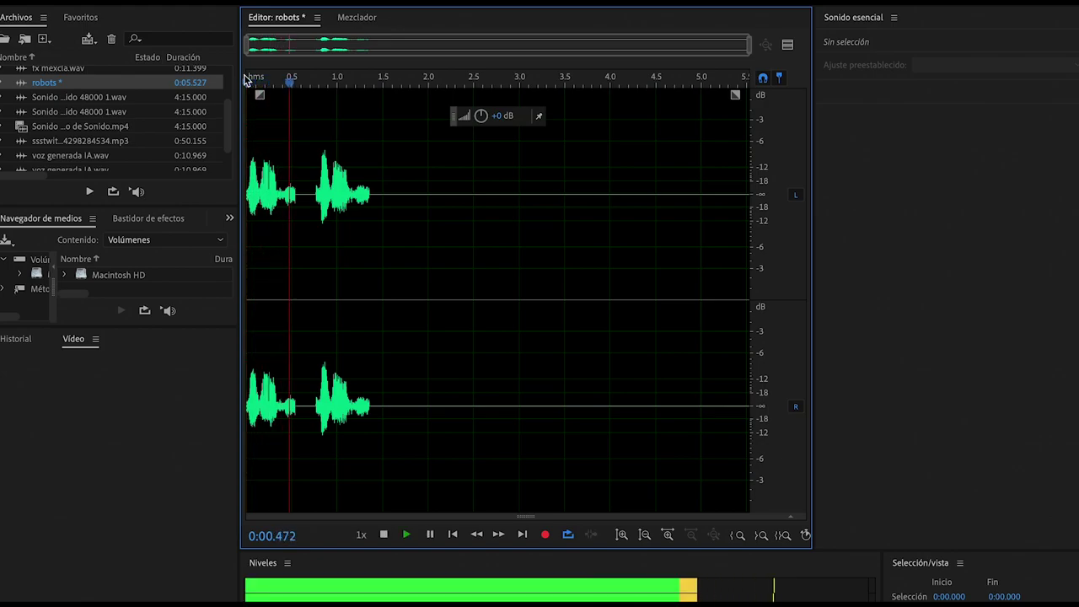
pyautogui.press('space')
# Select the robots recording's voiced part from 0:00.000 to 0:01.584, listen to it, and clear the selection.
pyautogui.click(254, 80)
pyautogui.moveTo(391, 187); pyautogui.dragTo(247, 175)
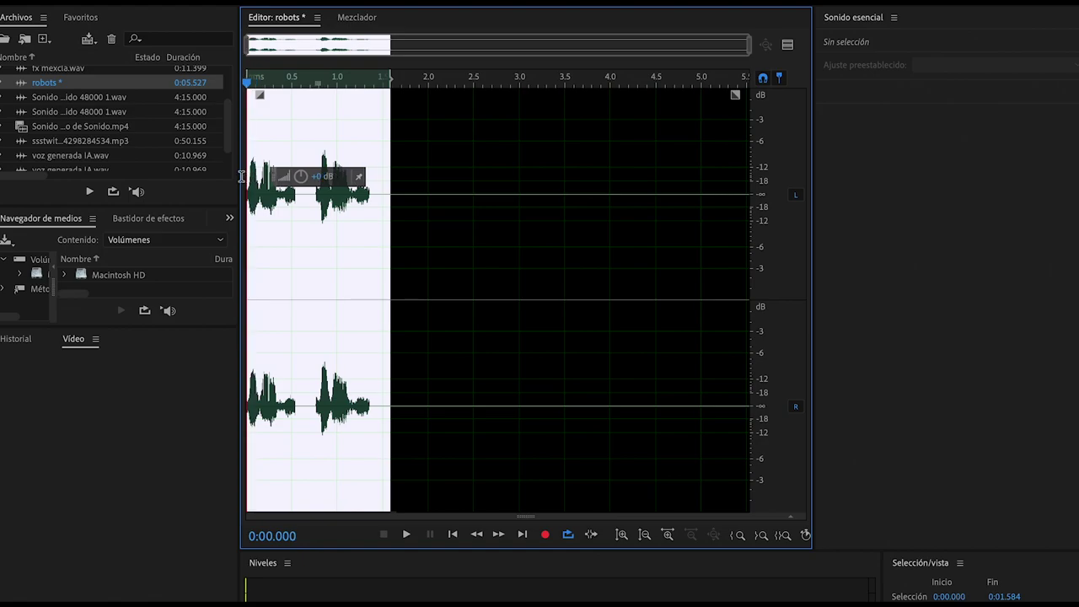
pyautogui.press('space')
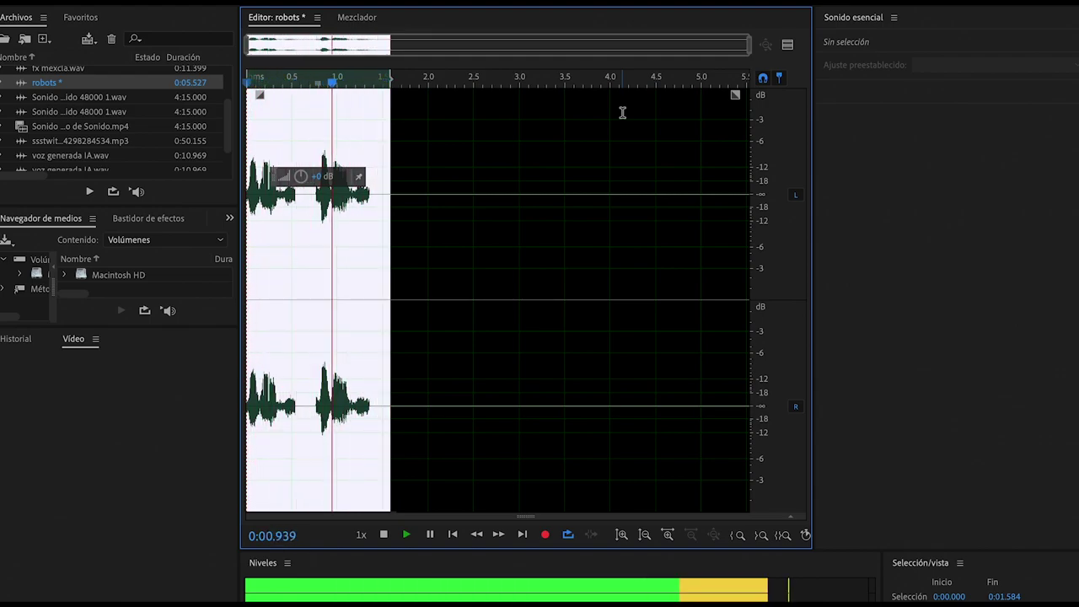
pyautogui.press('space')
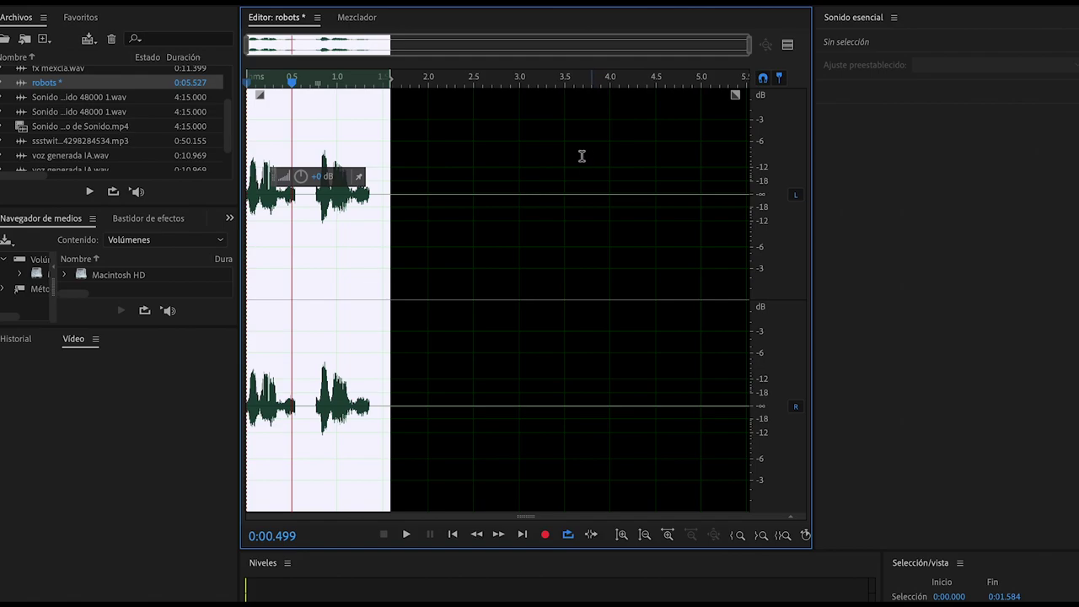
pyautogui.click(556, 149)
# Look through the recordings in the file list and return the robots playhead to 0:00.000.
pyautogui.scroll(2, 146, 133)
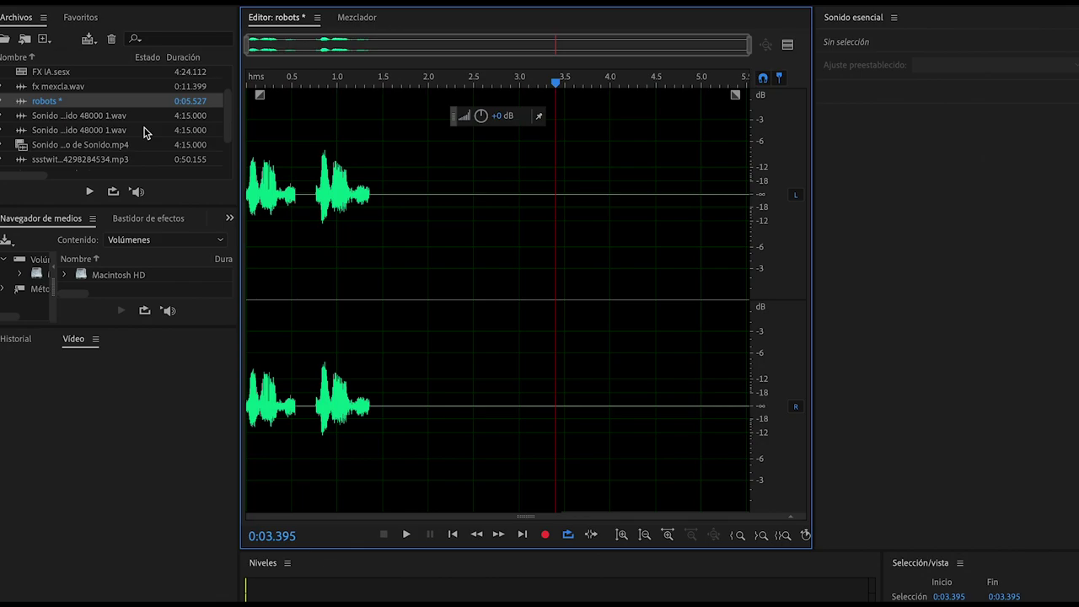
pyautogui.scroll(3, 143, 132)
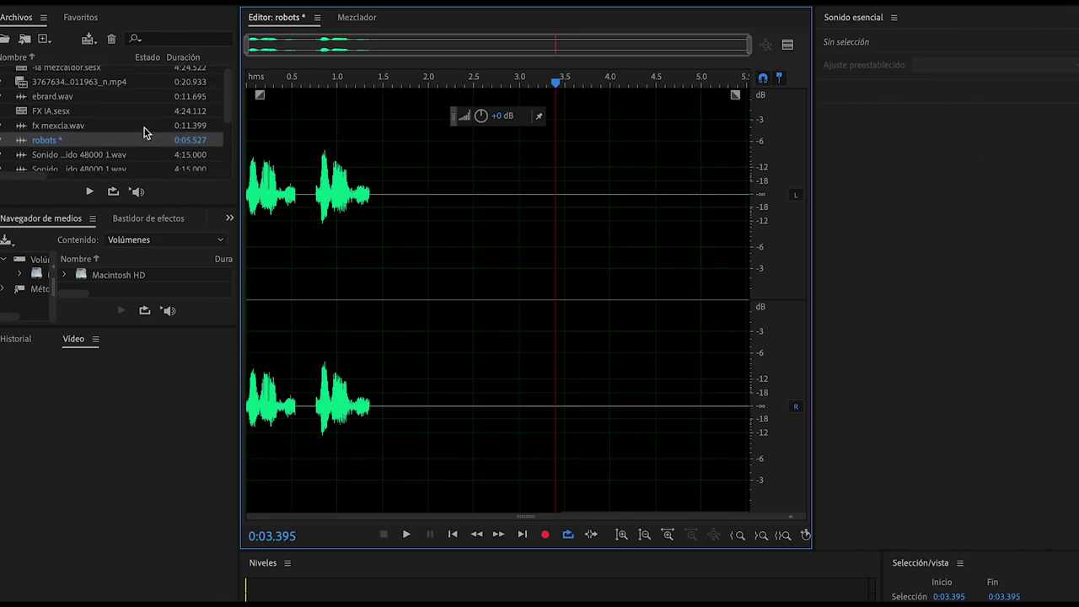
pyautogui.scroll(1, 143, 132)
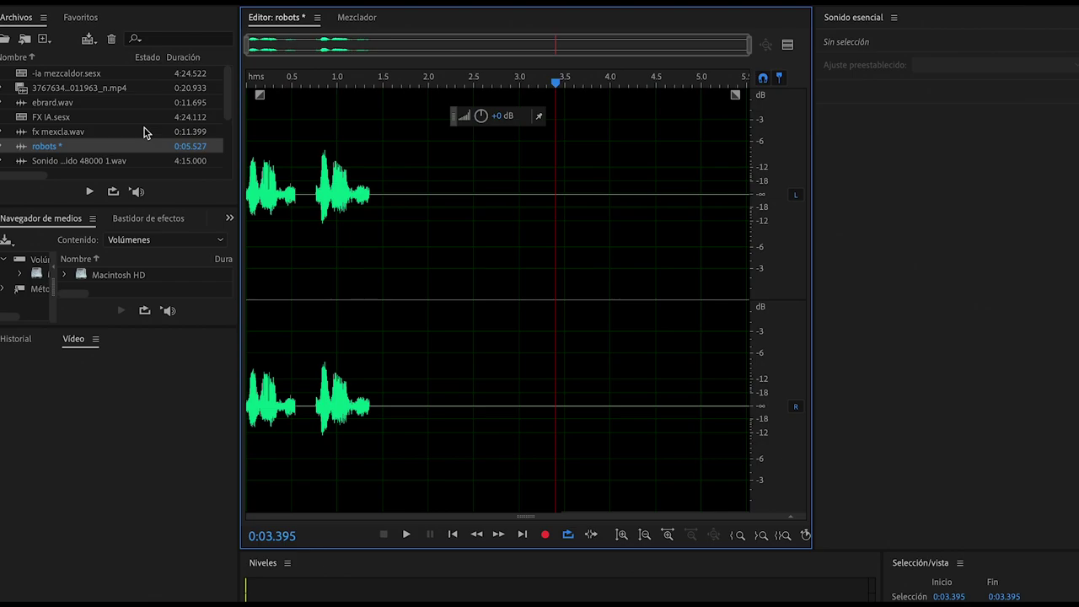
pyautogui.scroll(-4, 144, 132)
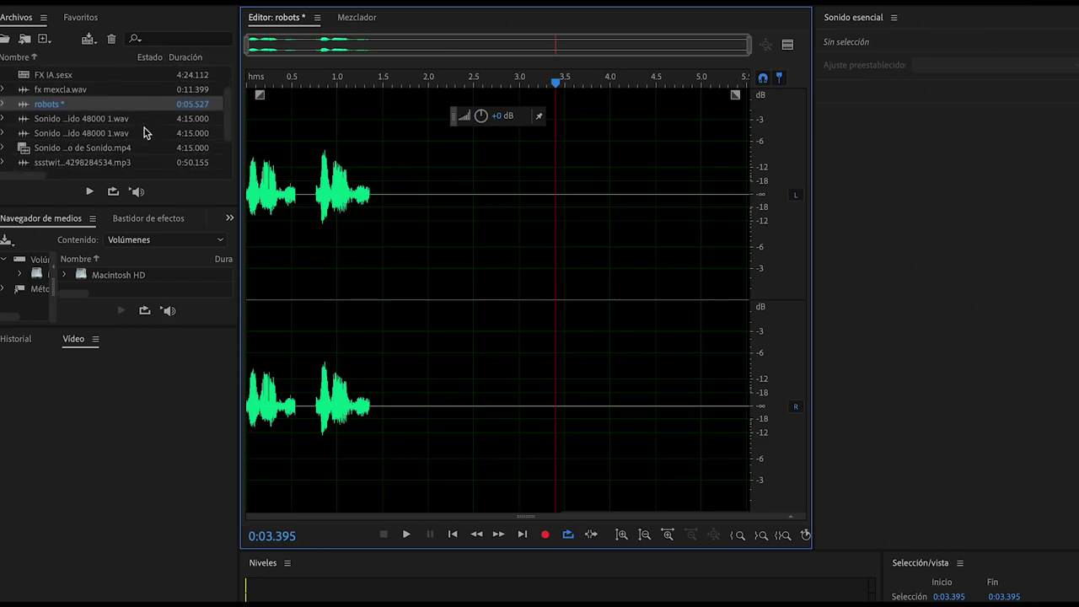
pyautogui.scroll(-2, 143, 133)
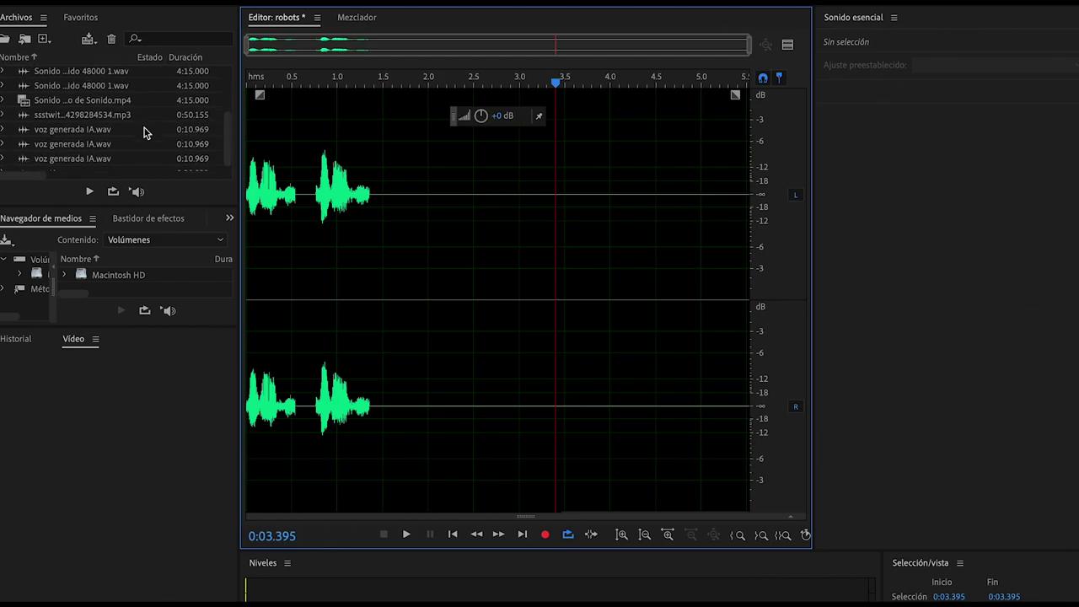
pyautogui.scroll(-1, 143, 133)
pyautogui.scroll(-1, 143, 133)
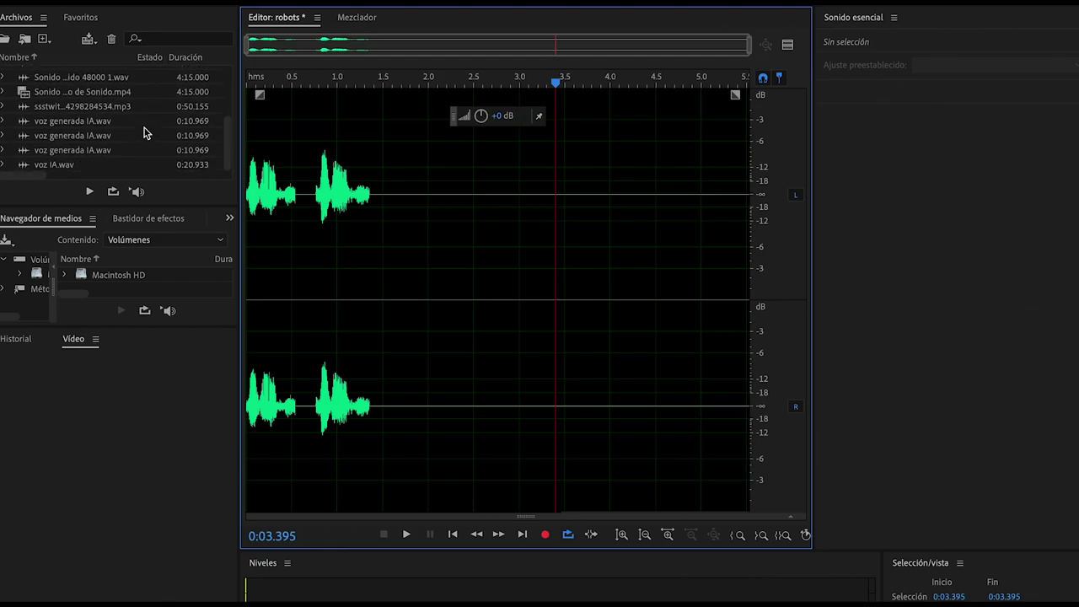
pyautogui.click(307, 81)
pyautogui.moveTo(307, 82); pyautogui.dragTo(244, 77)
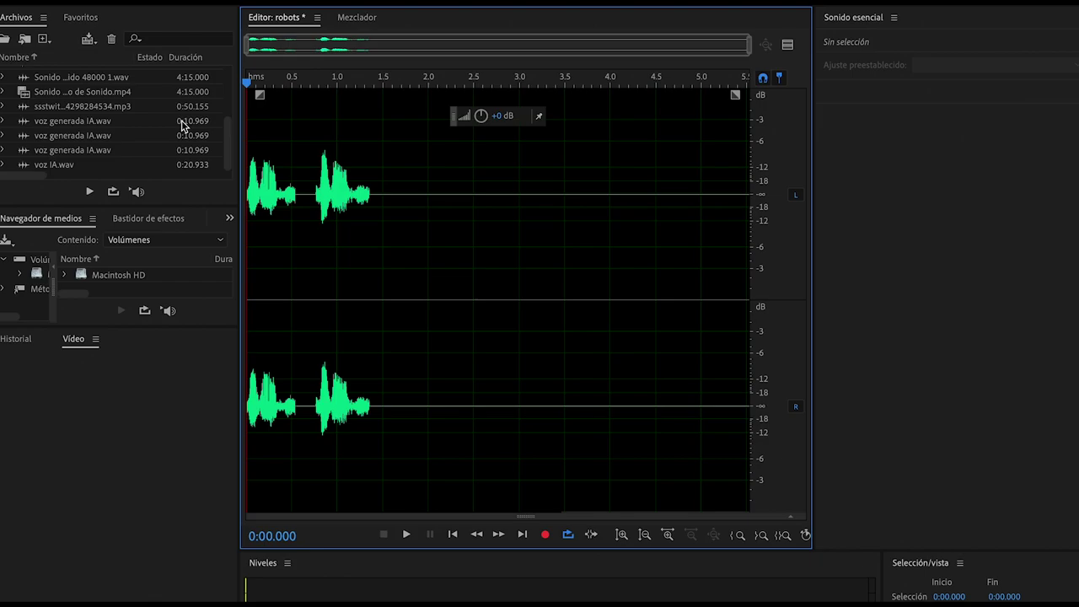
# Find the leaked voice mp4 in the file list, open it in the waveform editor and place the playhead at 0:02.584.
pyautogui.scroll(3, 177, 122)
pyautogui.scroll(4, 169, 115)
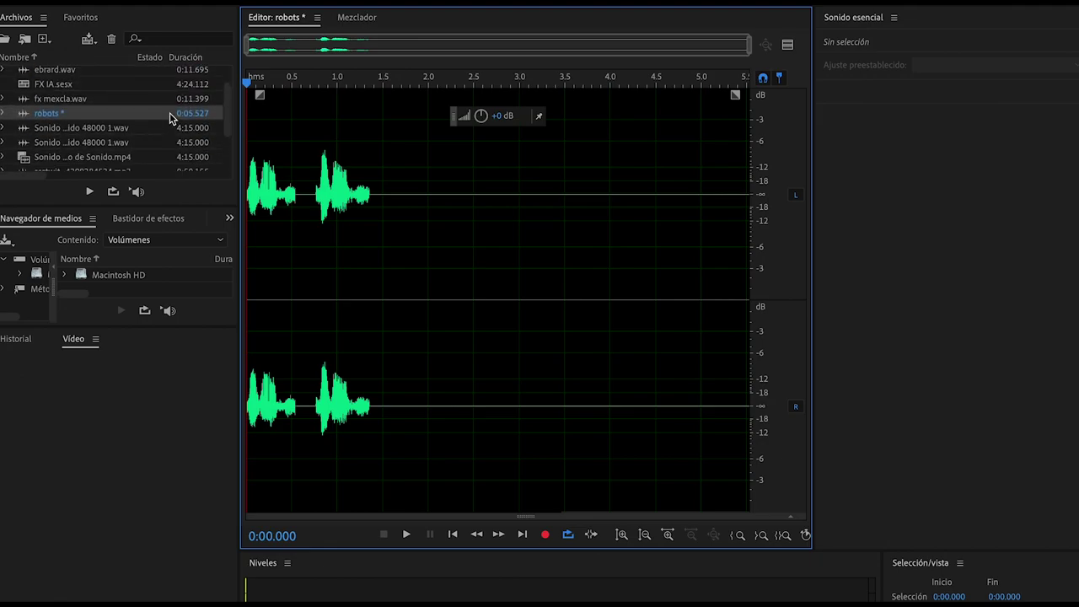
pyautogui.doubleClick(140, 87)
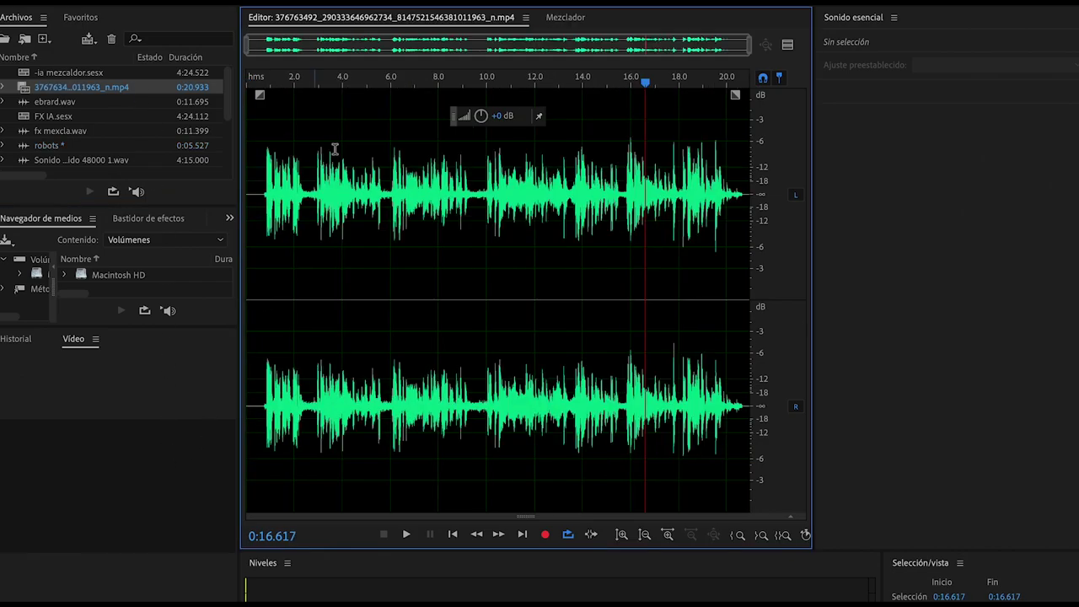
pyautogui.click(321, 78)
pyautogui.moveTo(321, 78); pyautogui.dragTo(308, 77)
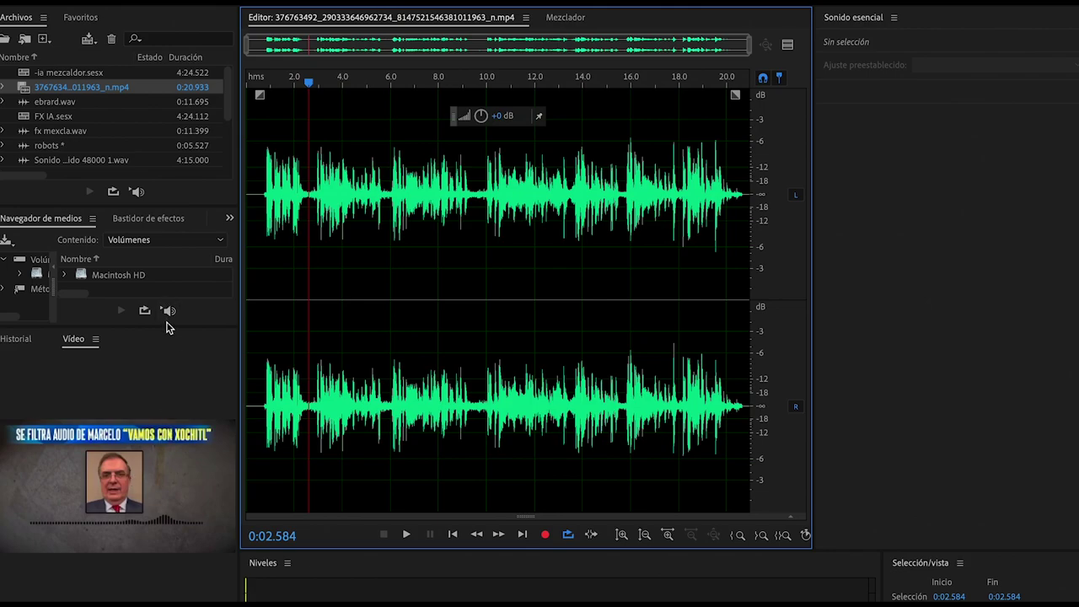
# Enlarge the video preview area and play the leaked voice mp4 from 0:02.584 to 0:11.622.
pyautogui.moveTo(167, 329); pyautogui.dragTo(175, 241)
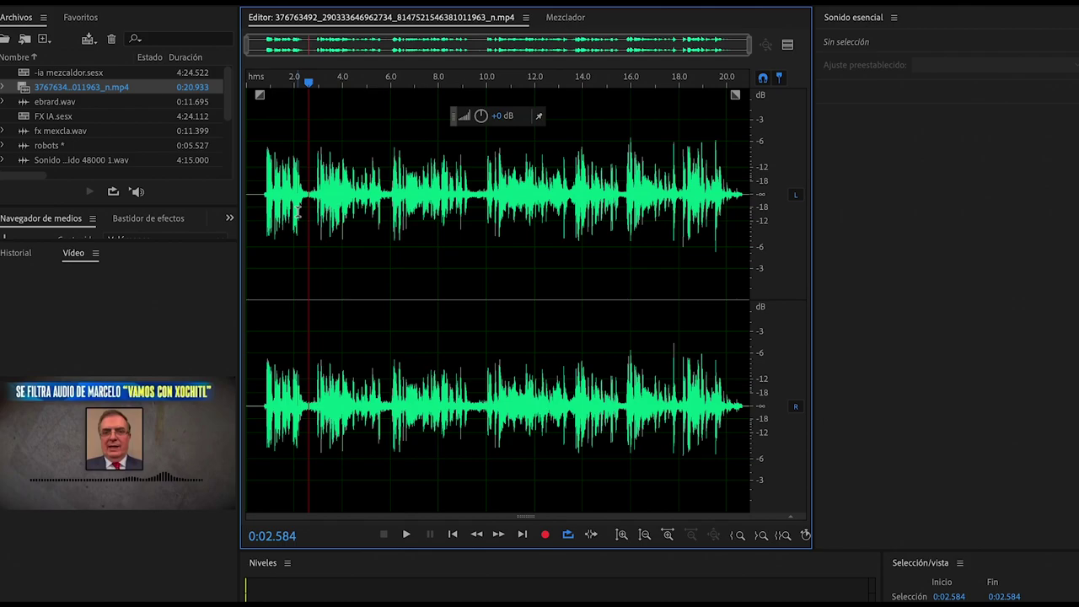
pyautogui.press('space')
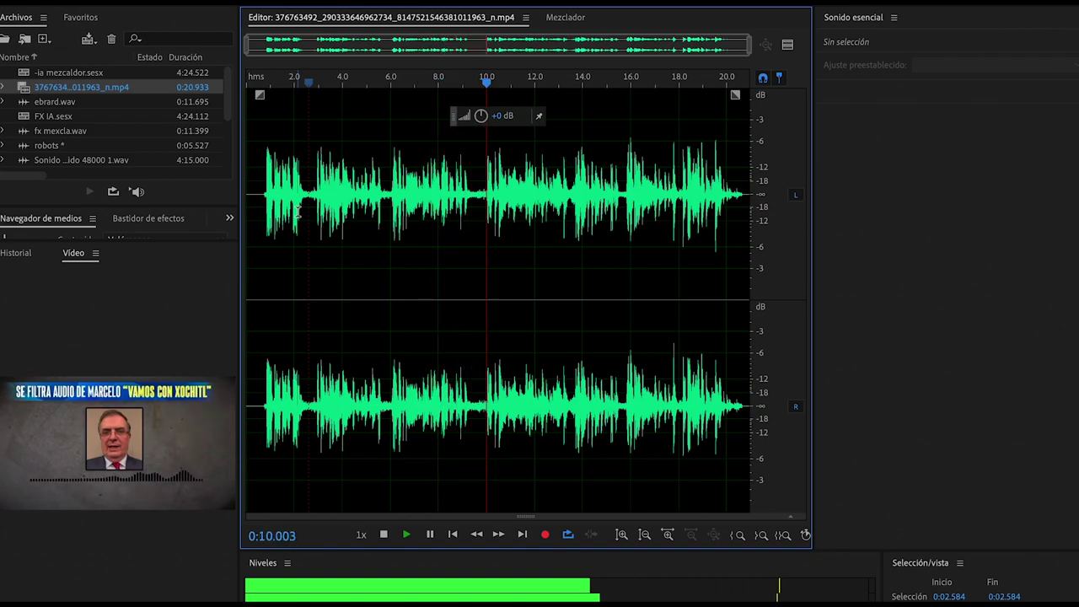
pyautogui.press('space')
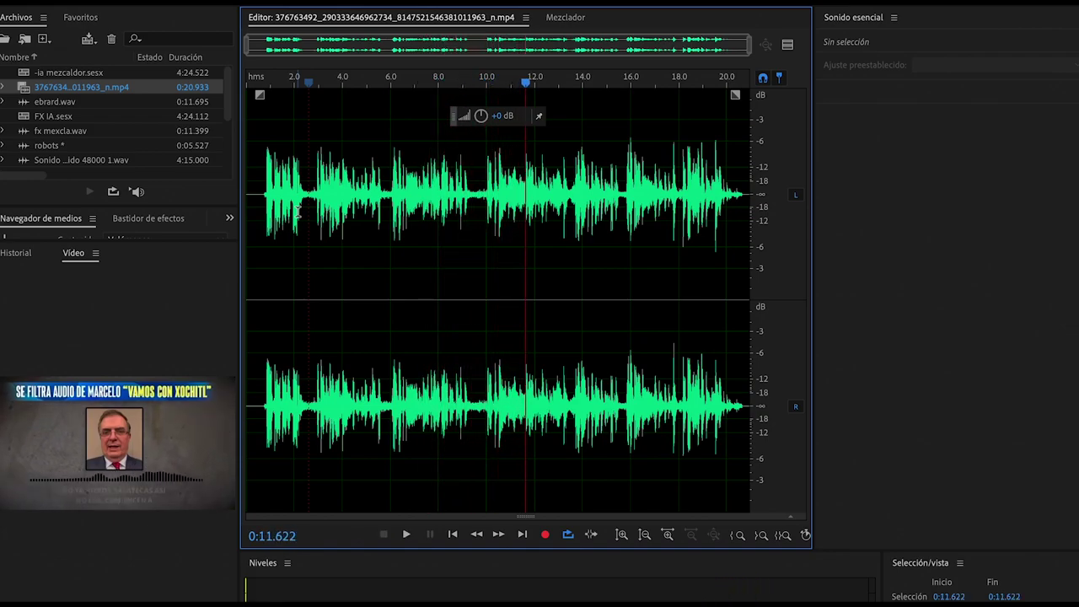